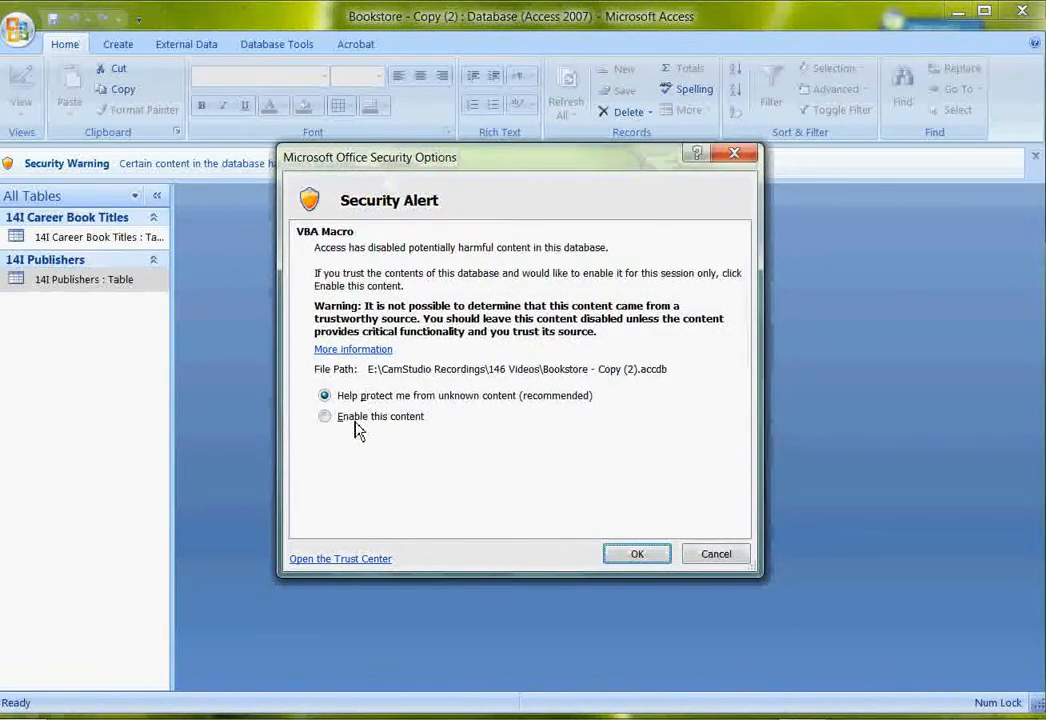
Enable the blocked database content and review the 14I Career Book Titles and 14I Publishers tables, closing each one.
{"action": "left_click", "coordinate": [645, 556]}
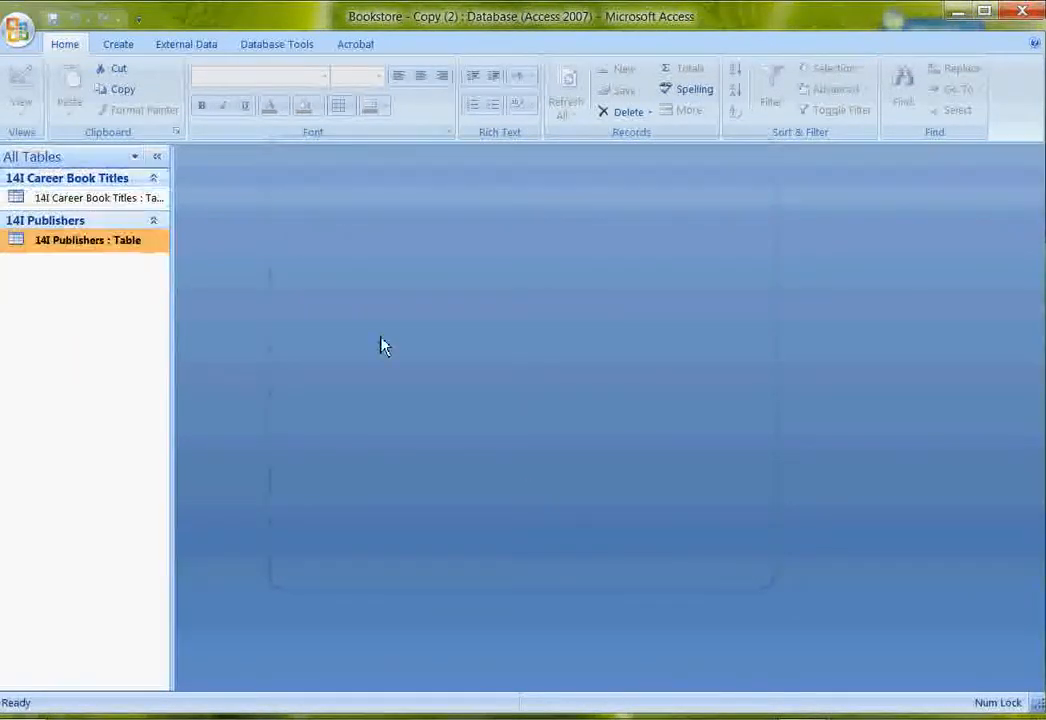
{"action": "double_click", "coordinate": [108, 199]}
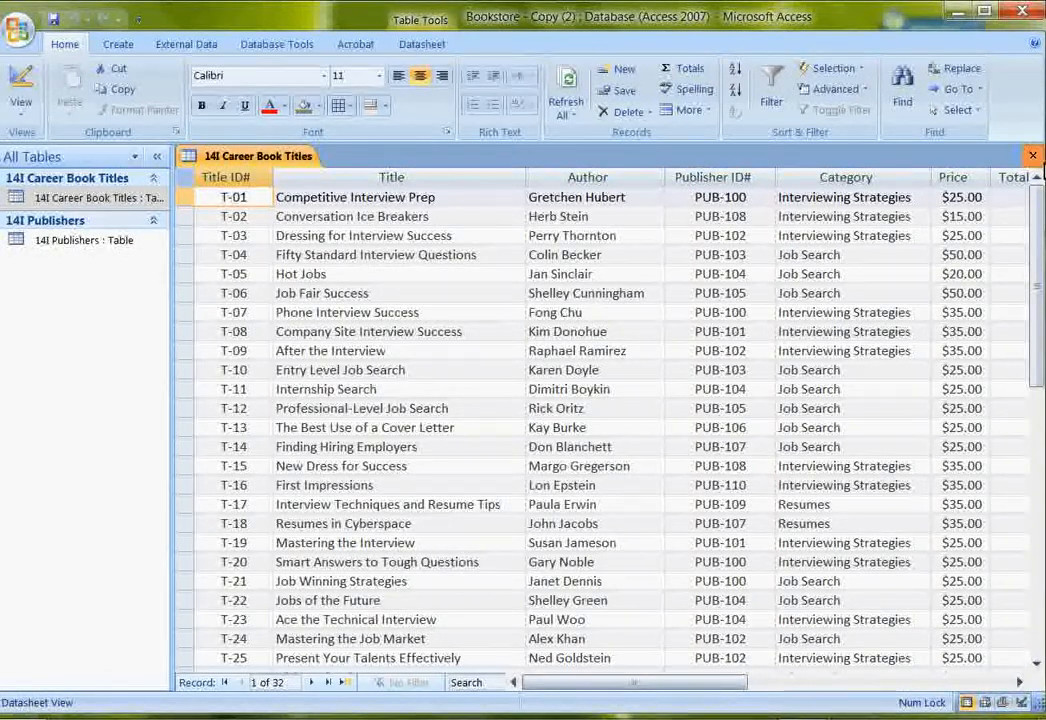
{"action": "left_click", "coordinate": [1032, 156]}
{"action": "double_click", "coordinate": [70, 245]}
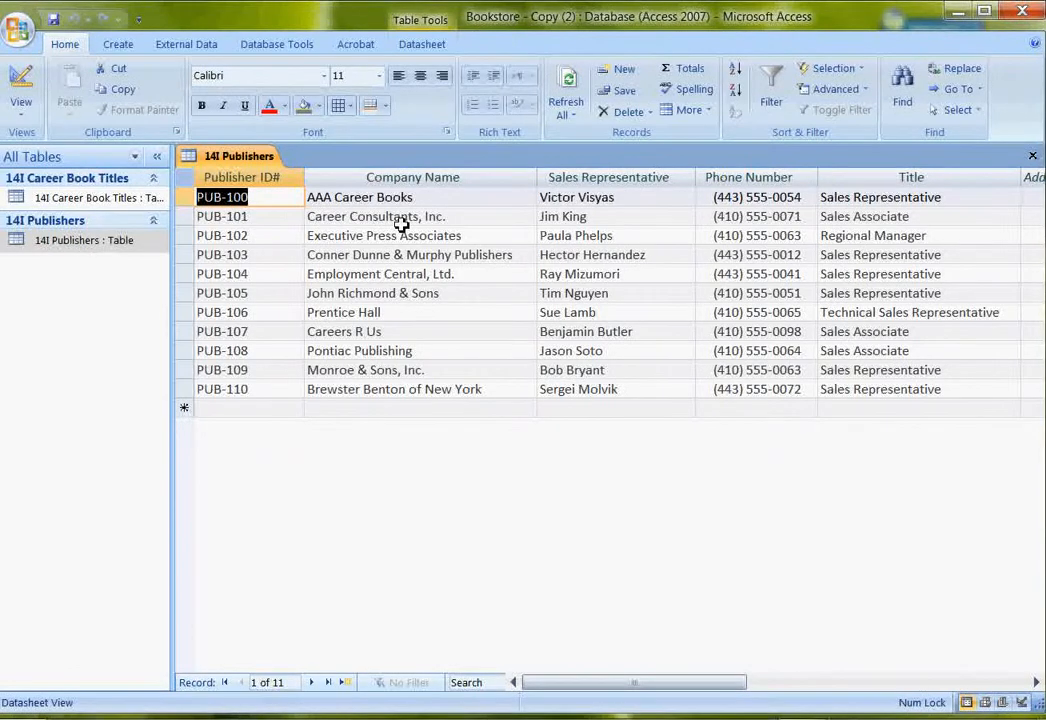
{"action": "left_click", "coordinate": [1032, 156]}
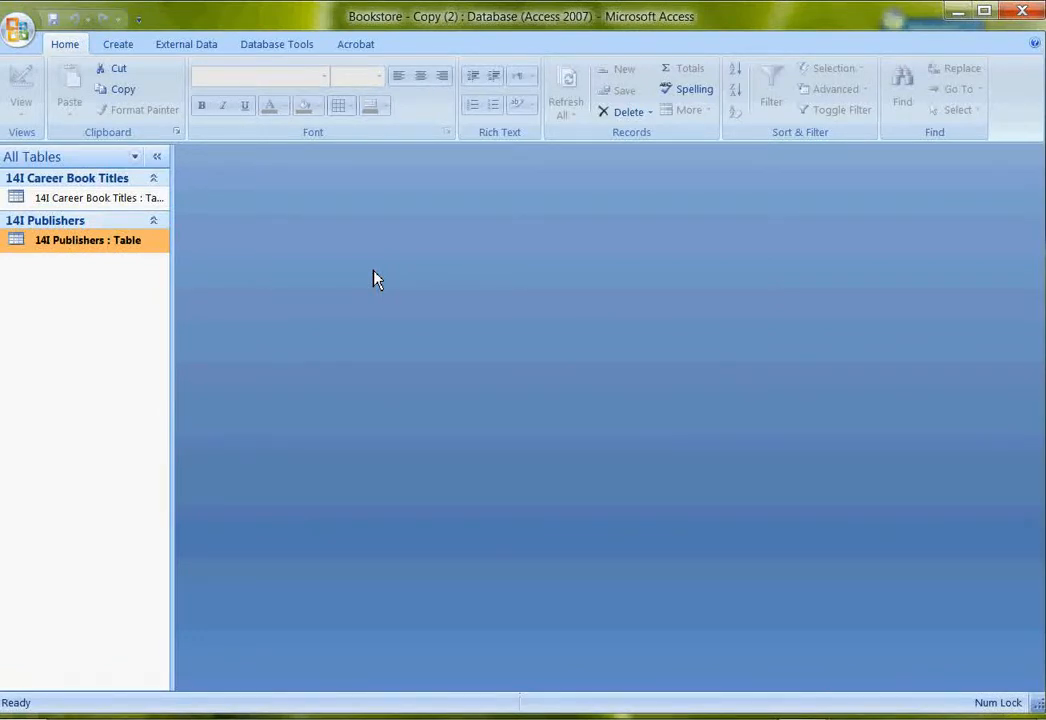
Create a basic form based on the 14I Career Book Titles table.
{"action": "left_click", "coordinate": [95, 200]}
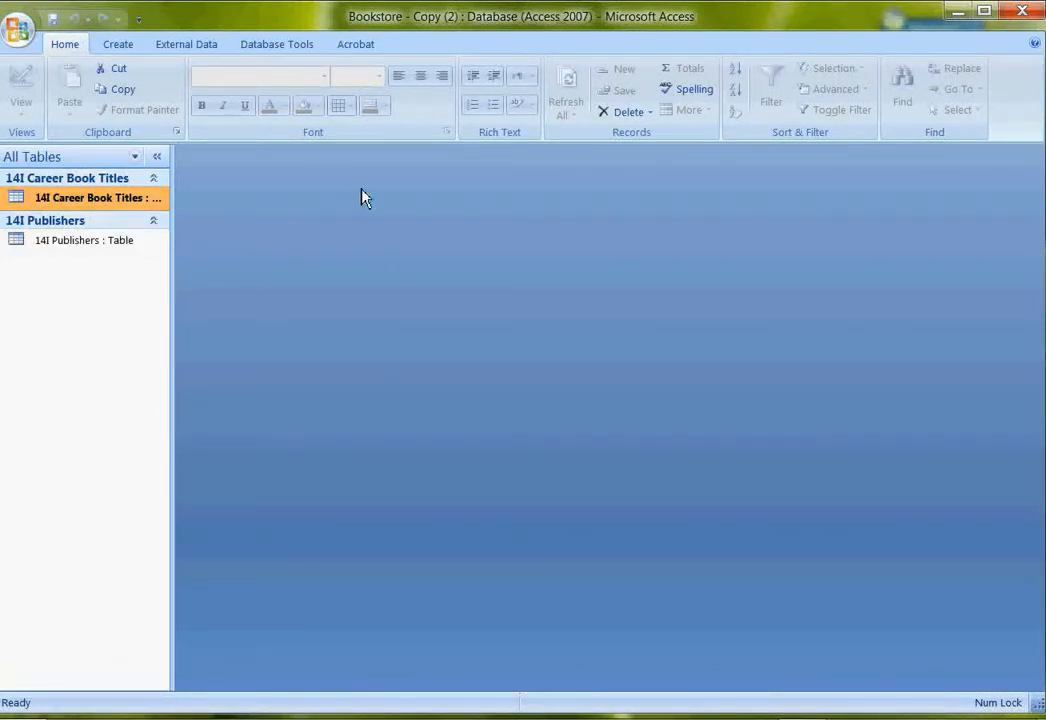
{"action": "left_click", "coordinate": [108, 50]}
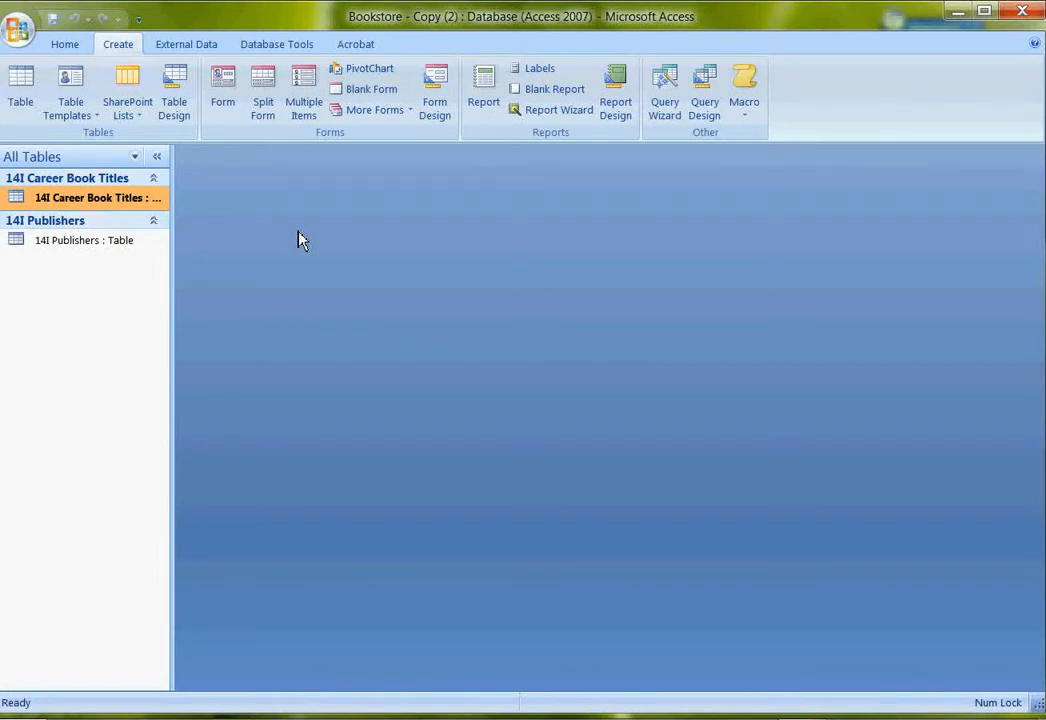
{"action": "left_click", "coordinate": [224, 88]}
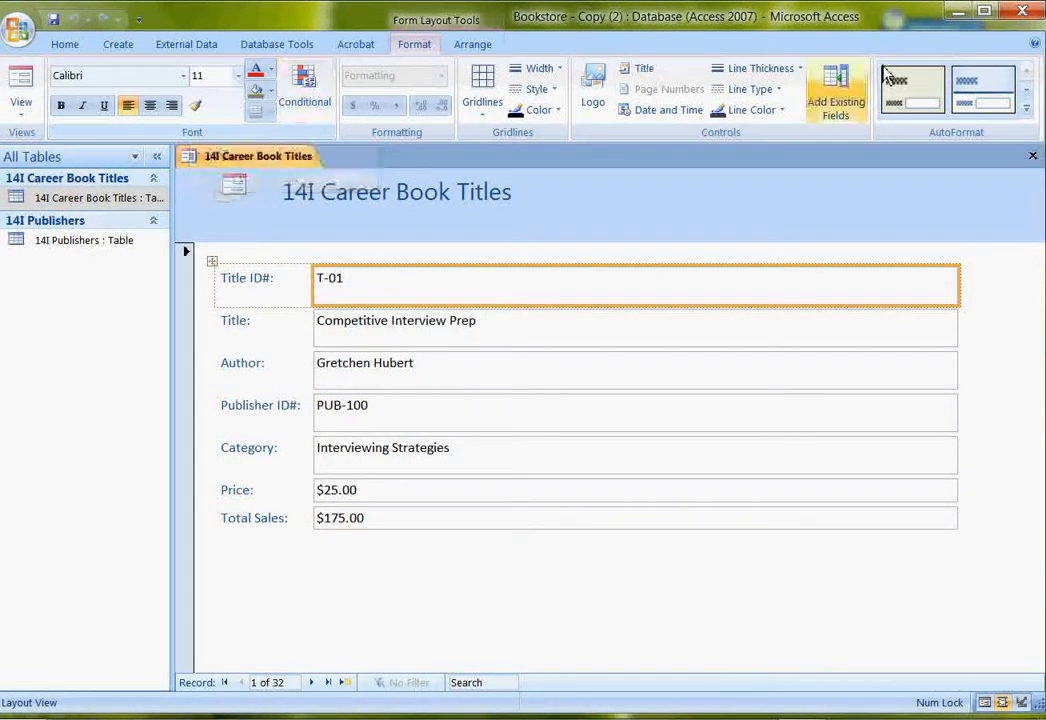
Apply the Civic AutoFormat to the form and narrow its column of field boxes to about three fifths of the width.
{"action": "left_click", "coordinate": [1027, 112]}
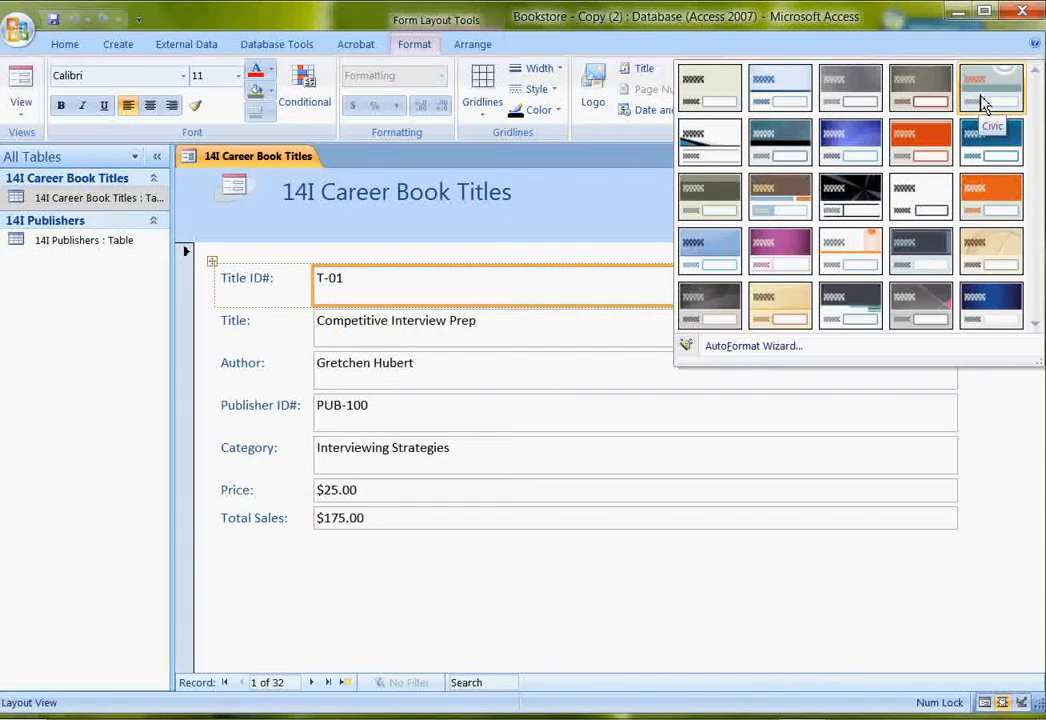
{"action": "left_click", "coordinate": [983, 103]}
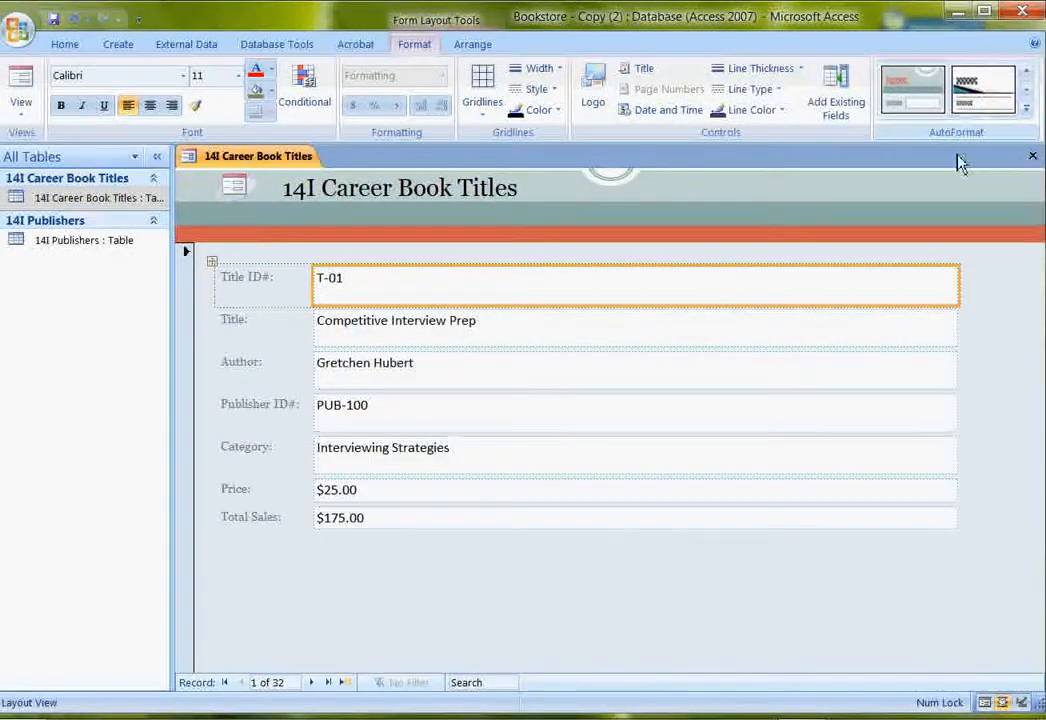
{"action": "left_click_drag", "start_coordinate": [963, 302], "coordinate": [712, 311]}
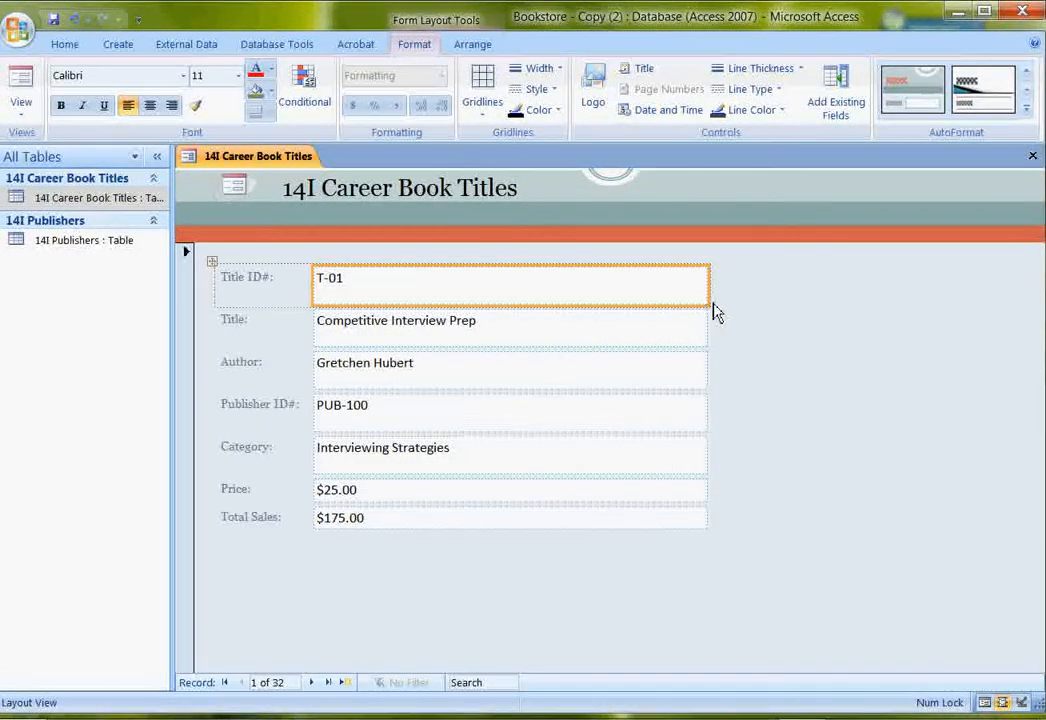
Display the form in Form view and browse forward to the third record, T-03.
{"action": "left_click", "coordinate": [22, 88]}
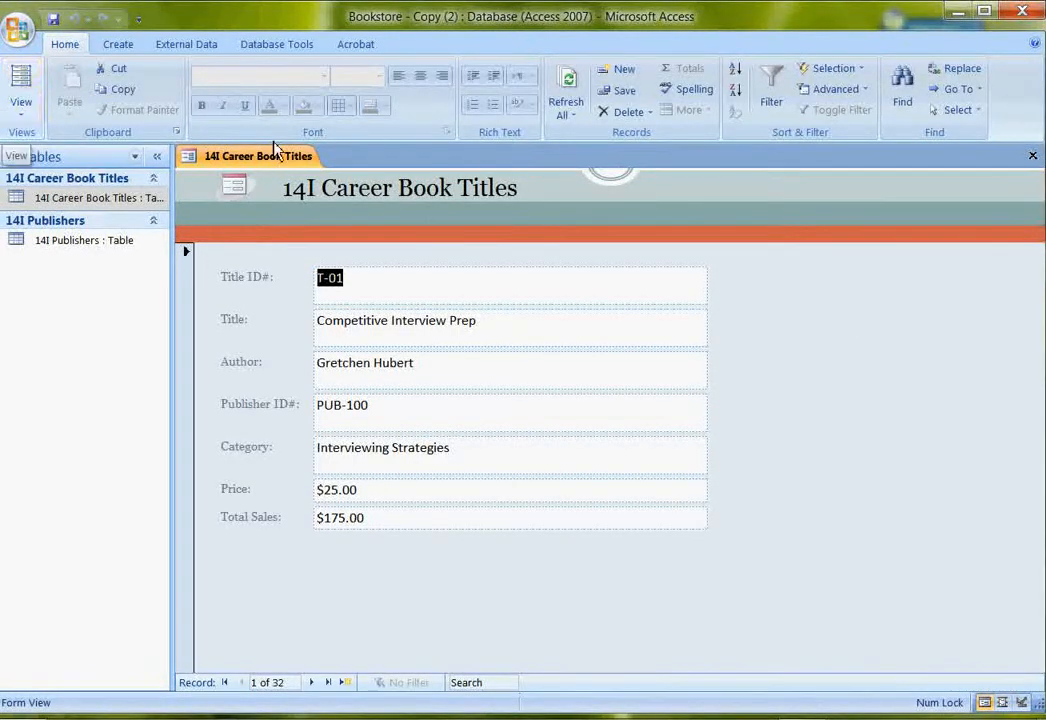
{"action": "left_click", "coordinate": [312, 683]}
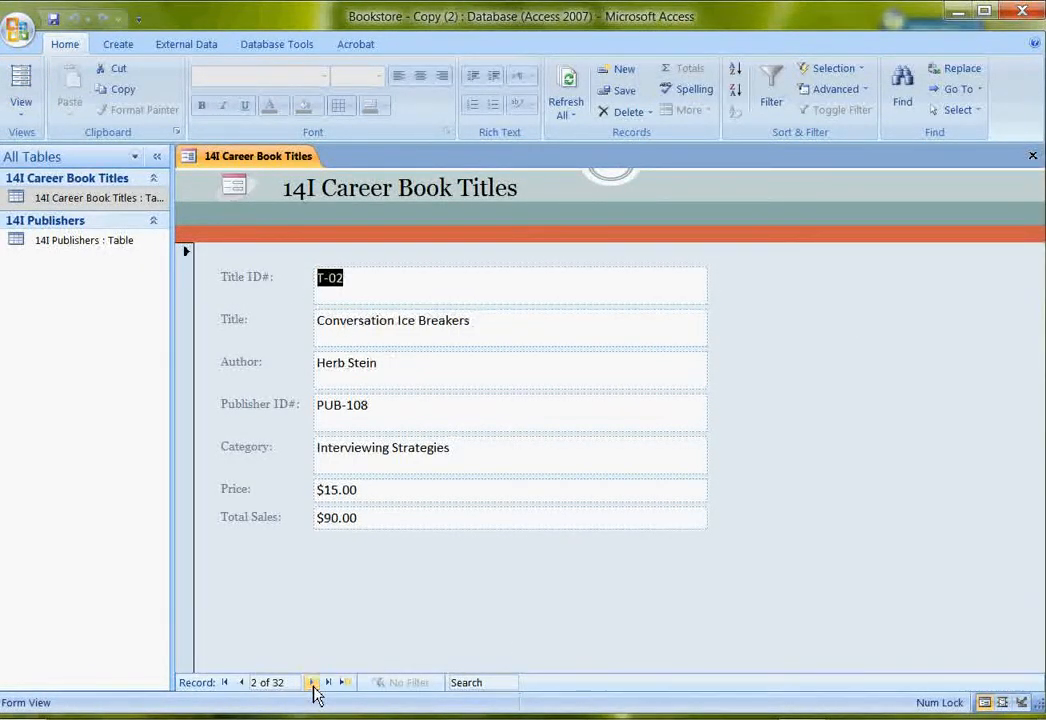
{"action": "left_click", "coordinate": [312, 683]}
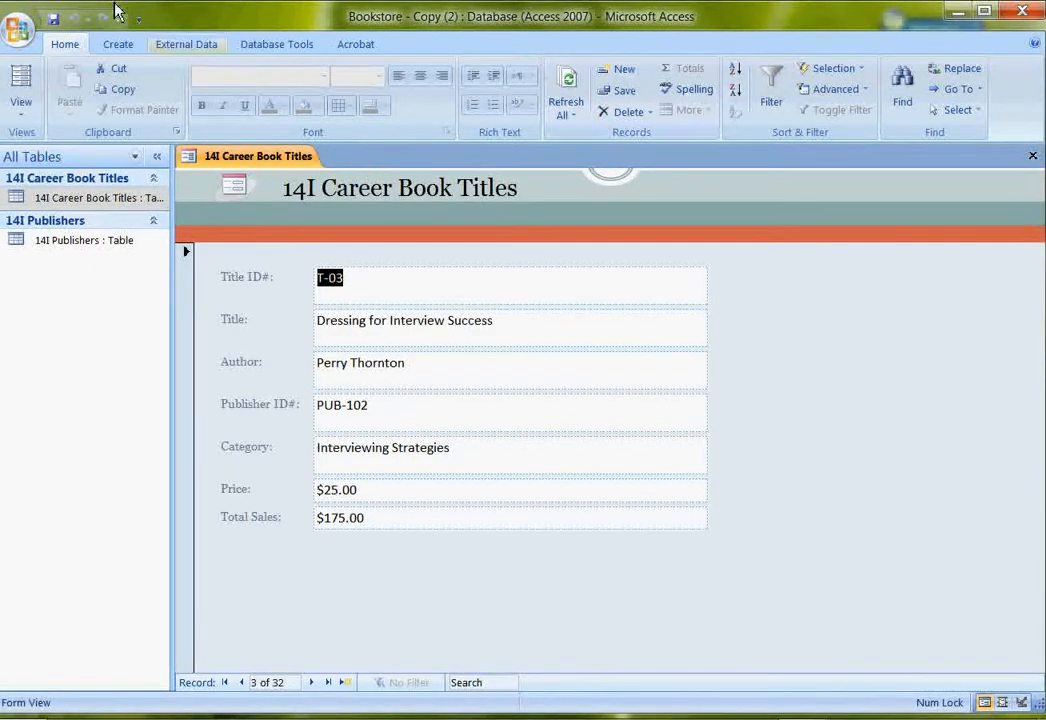
Save the form as "Book Title form" and close it.
{"action": "left_click", "coordinate": [54, 19]}
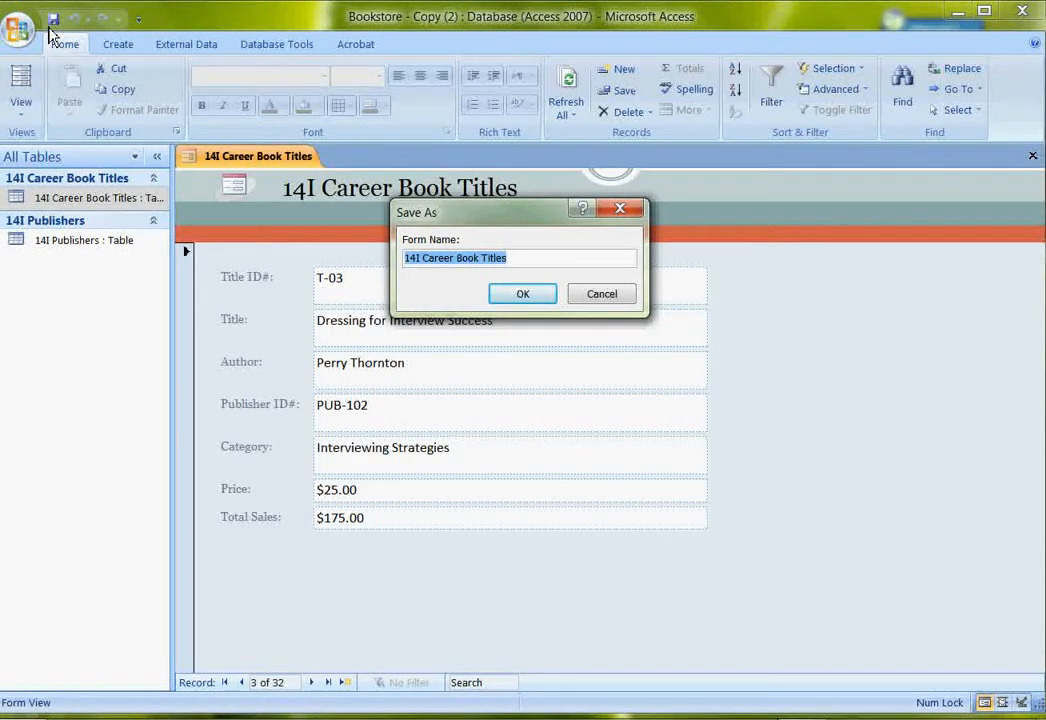
{"action": "type", "text": "Book"}
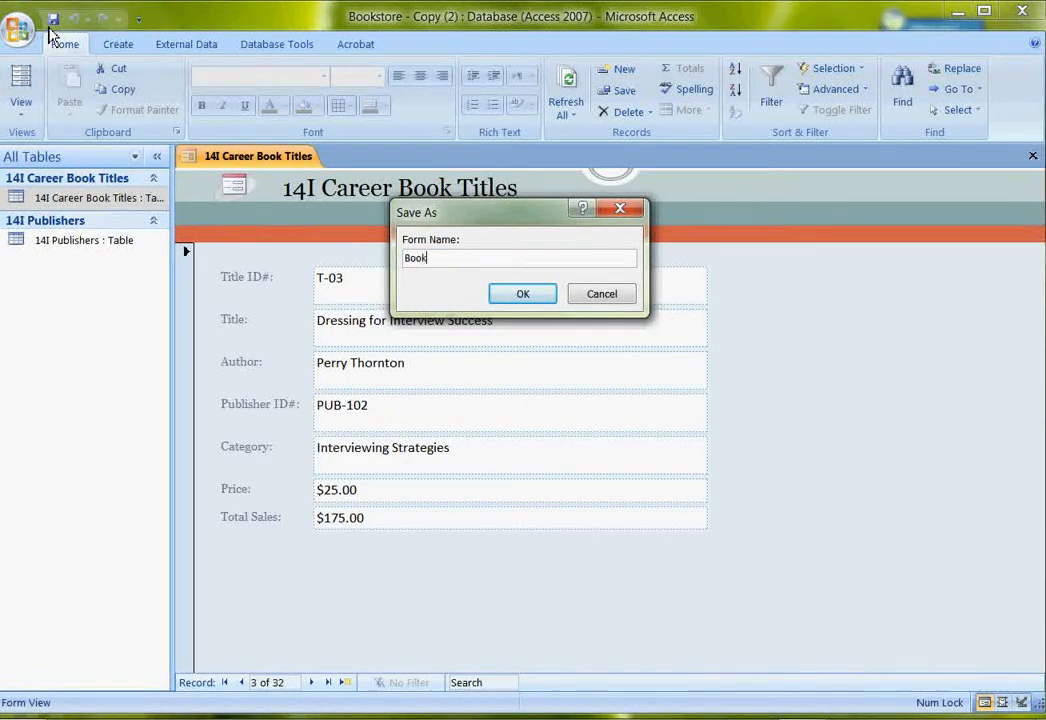
{"action": "type", "text": " Title form"}
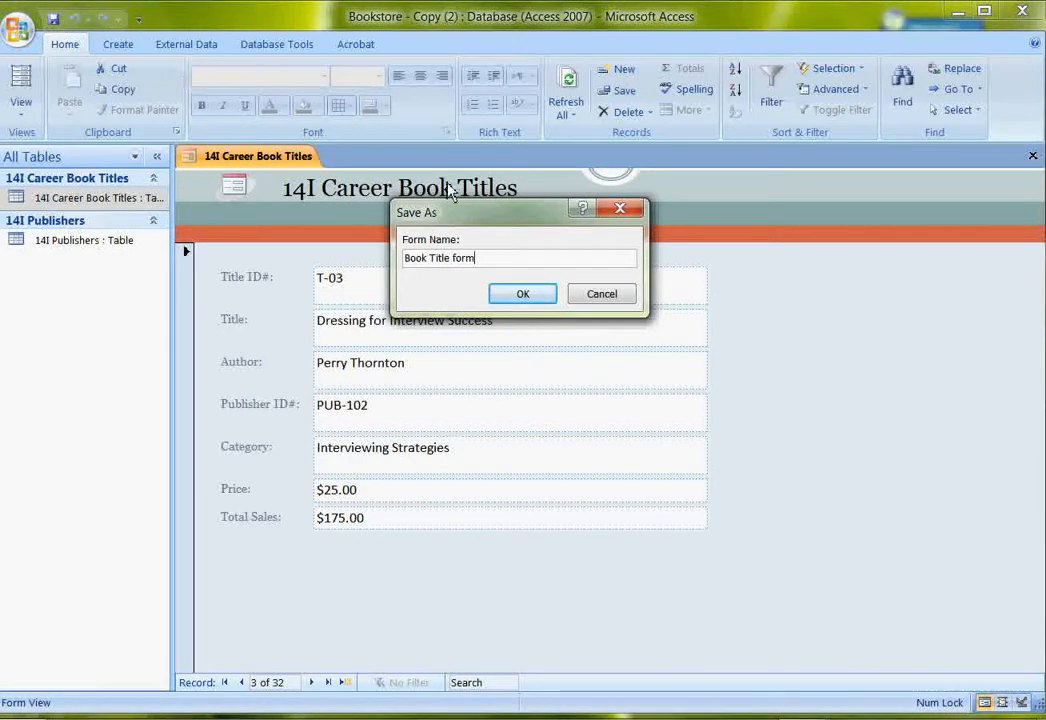
{"action": "left_click", "coordinate": [537, 296]}
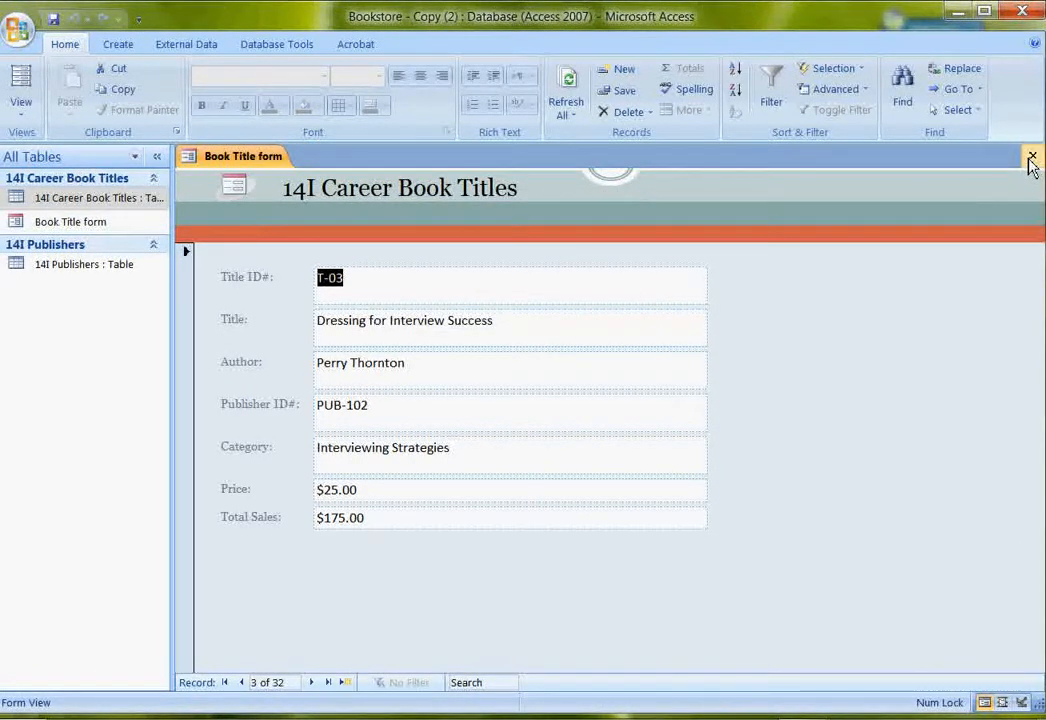
{"action": "left_click", "coordinate": [1033, 156]}
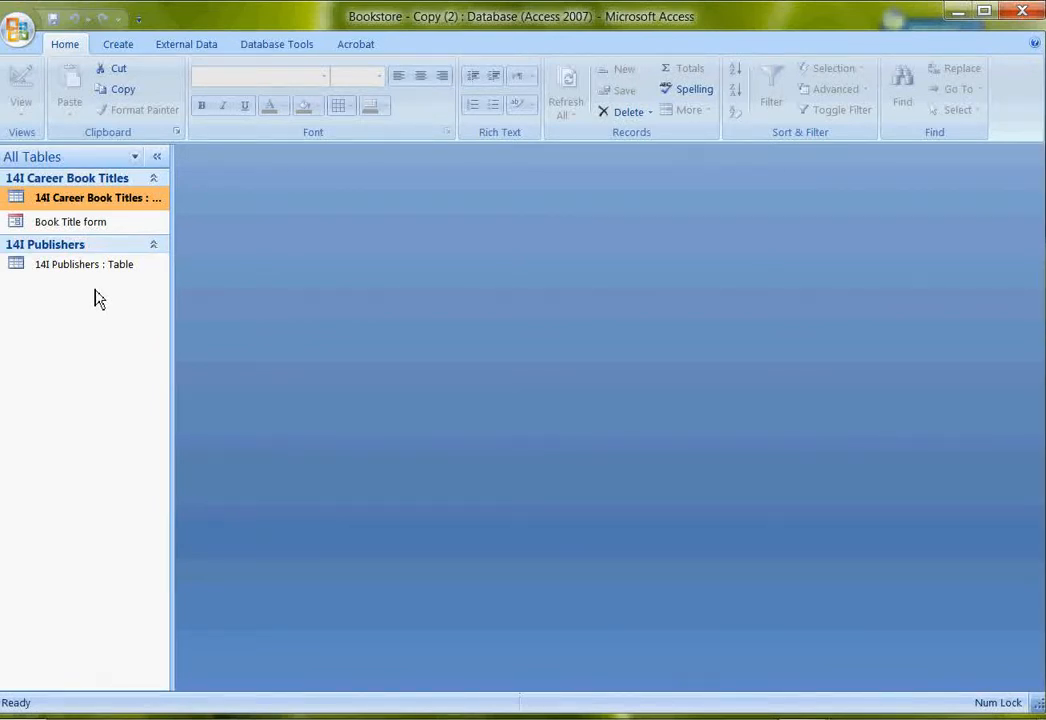
Start a new query in Design view with the 14I Publishers table as its only source.
{"action": "left_click", "coordinate": [118, 46]}
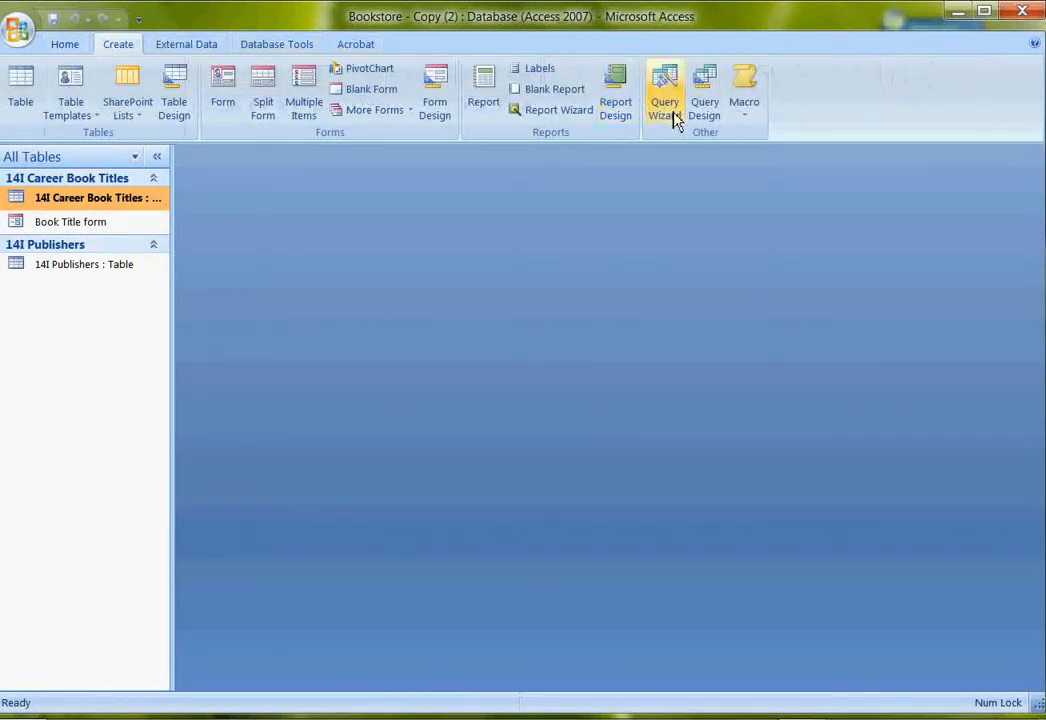
{"action": "left_click", "coordinate": [706, 104]}
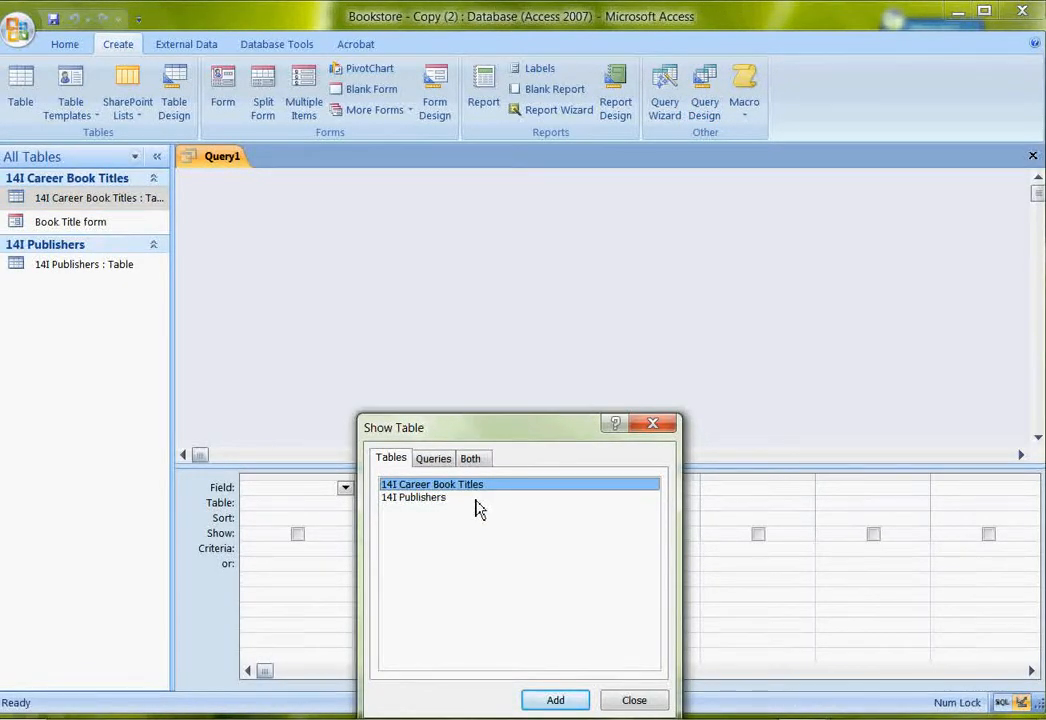
{"action": "double_click", "coordinate": [434, 498]}
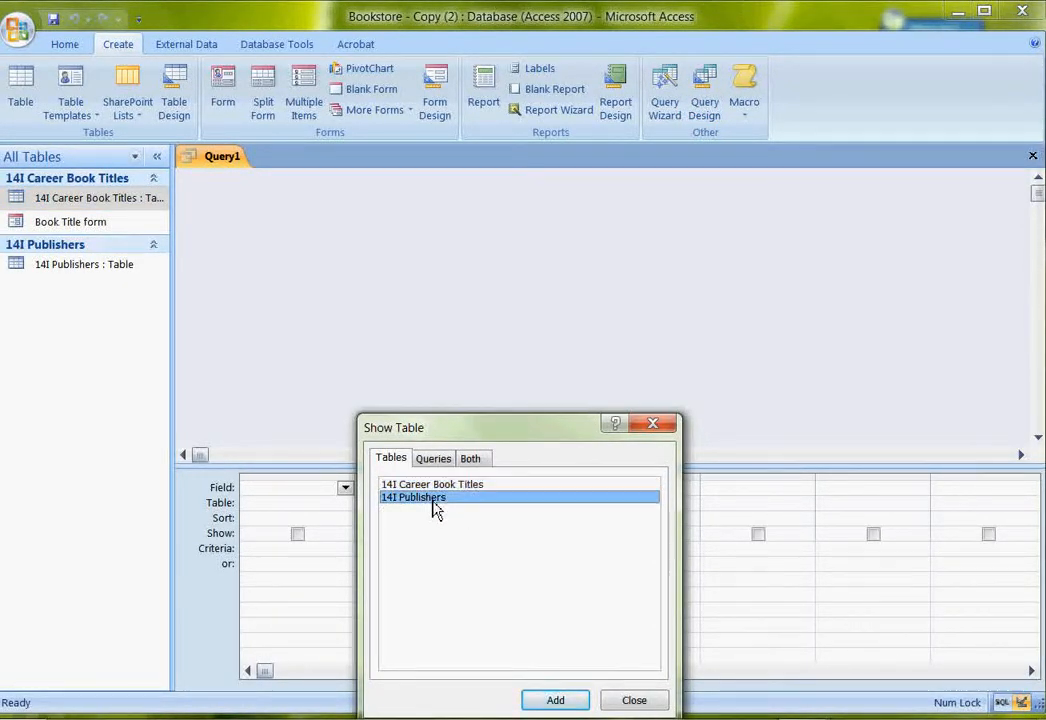
{"action": "left_click", "coordinate": [648, 702]}
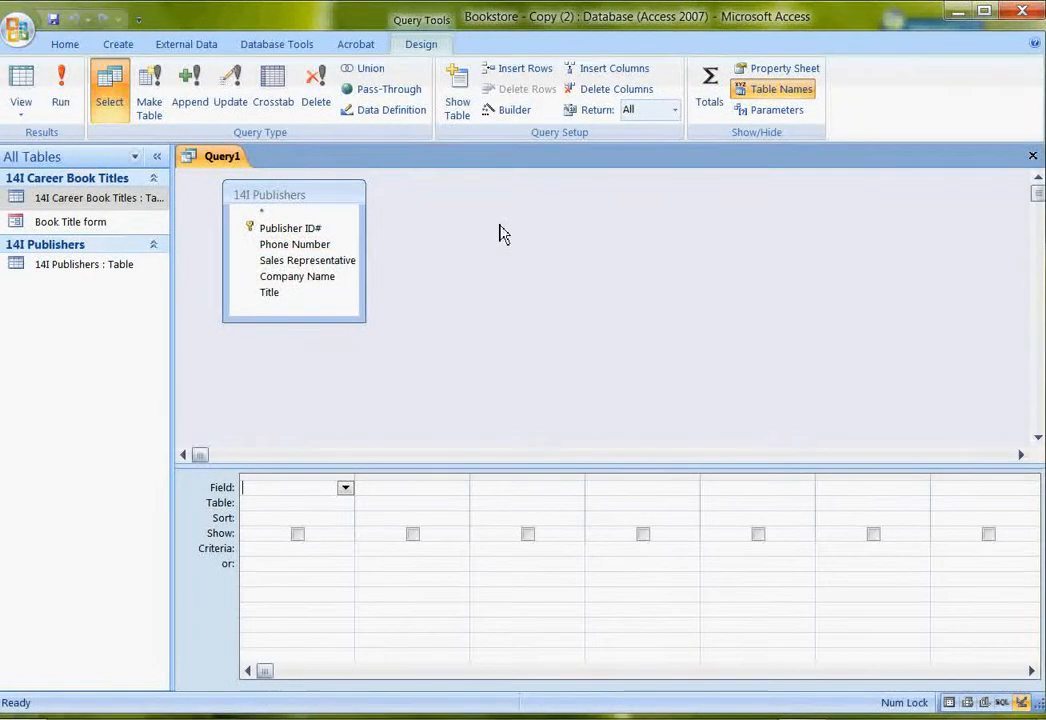
Add the Phone Number, Sales Representative, Company Name and Title fields to the query grid in that order.
{"action": "left_click", "coordinate": [318, 250]}
{"action": "double_click", "coordinate": [313, 250]}
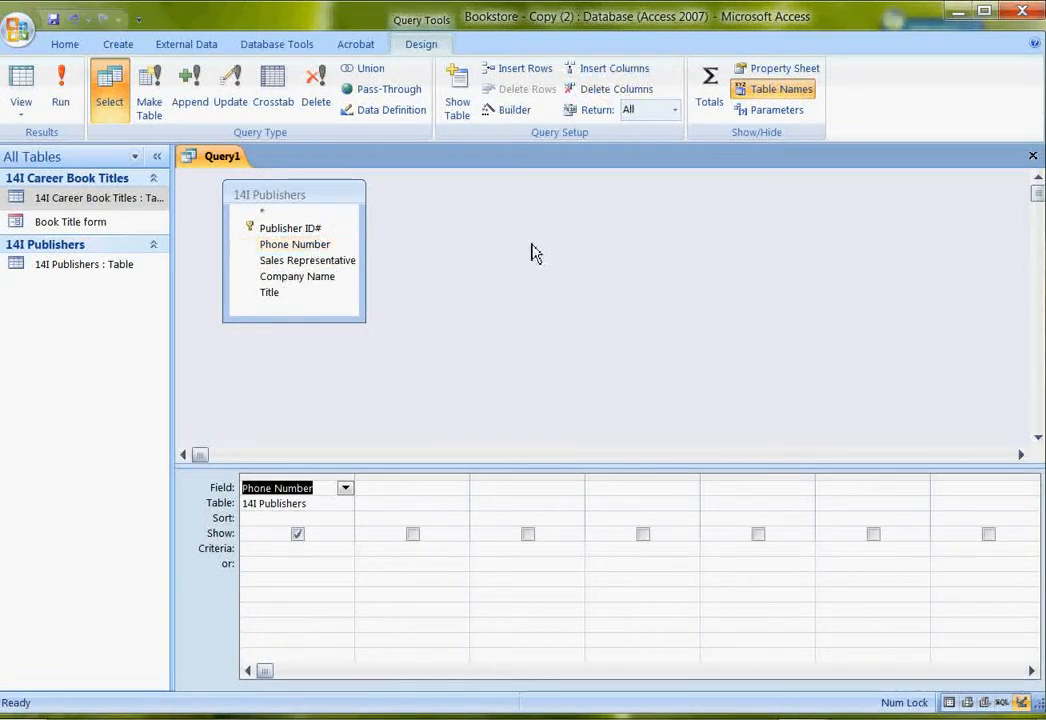
{"action": "left_click", "coordinate": [327, 262]}
{"action": "left_click_drag", "start_coordinate": [418, 502], "coordinate": [416, 498]}
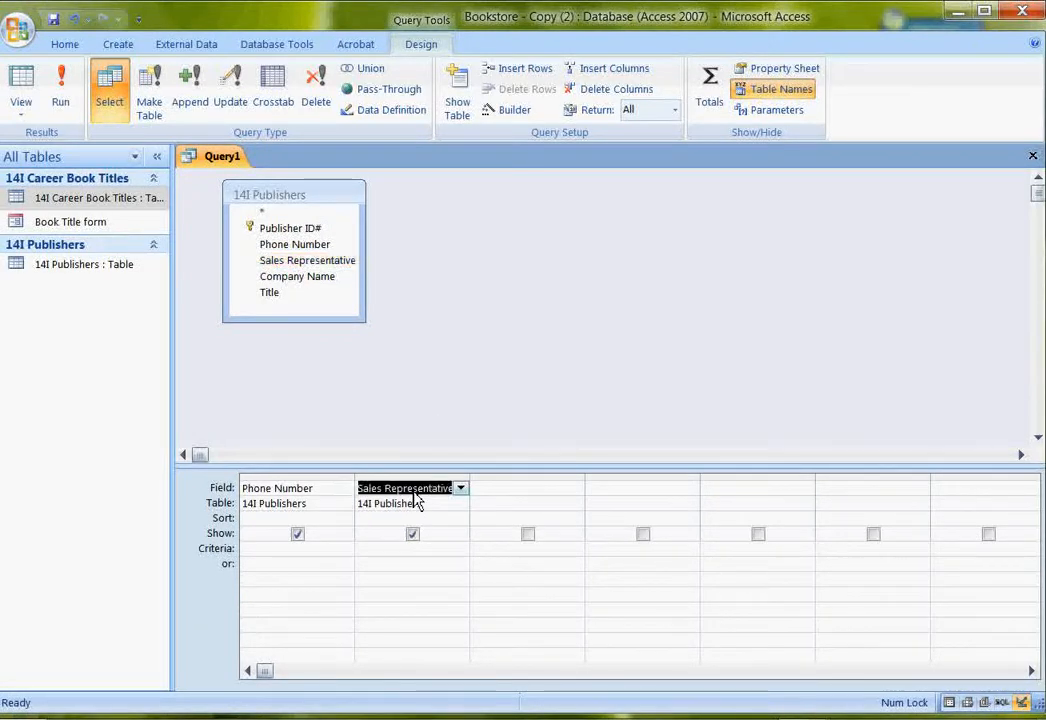
{"action": "left_click", "coordinate": [536, 490]}
{"action": "left_click", "coordinate": [578, 489]}
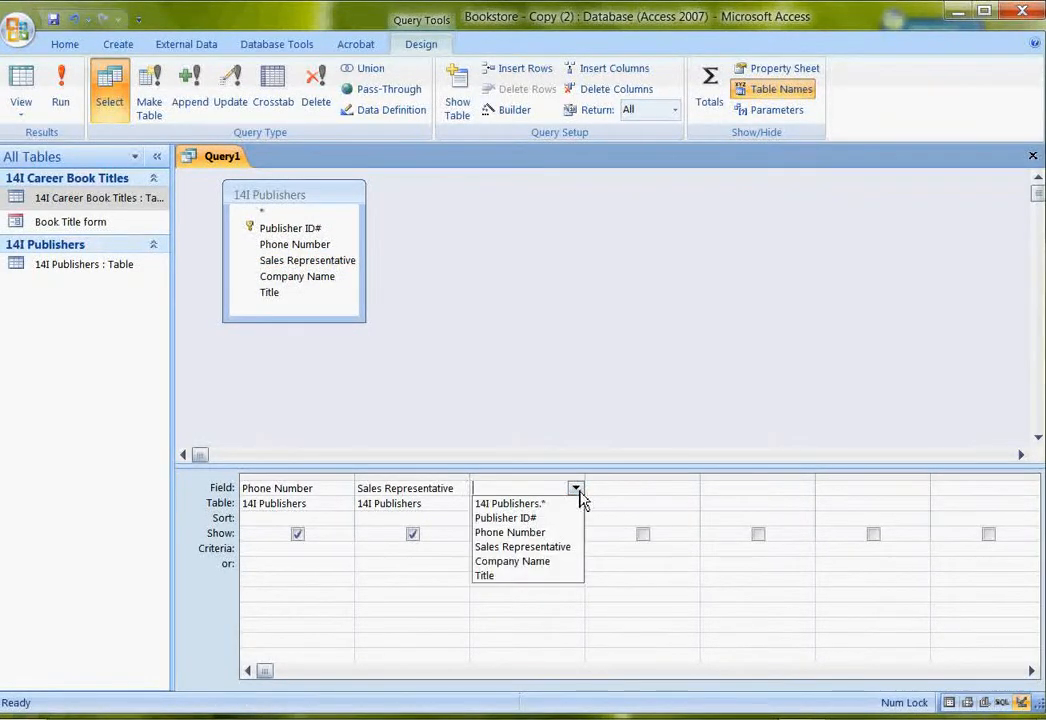
{"action": "left_click", "coordinate": [535, 562]}
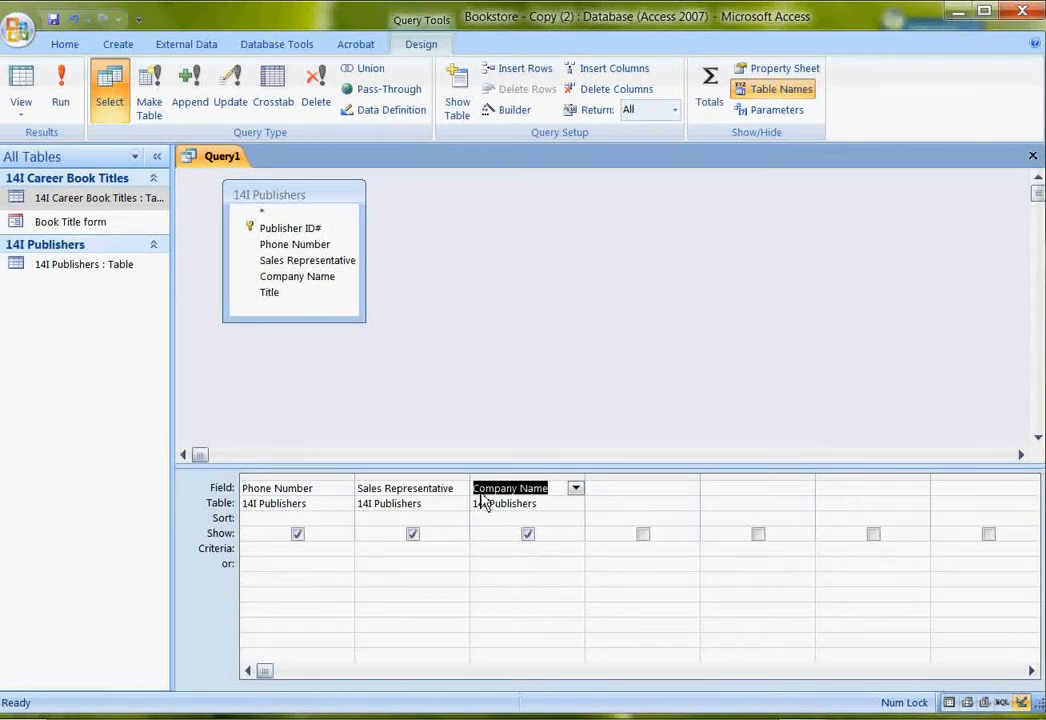
{"action": "left_click", "coordinate": [270, 293]}
{"action": "double_click", "coordinate": [272, 294]}
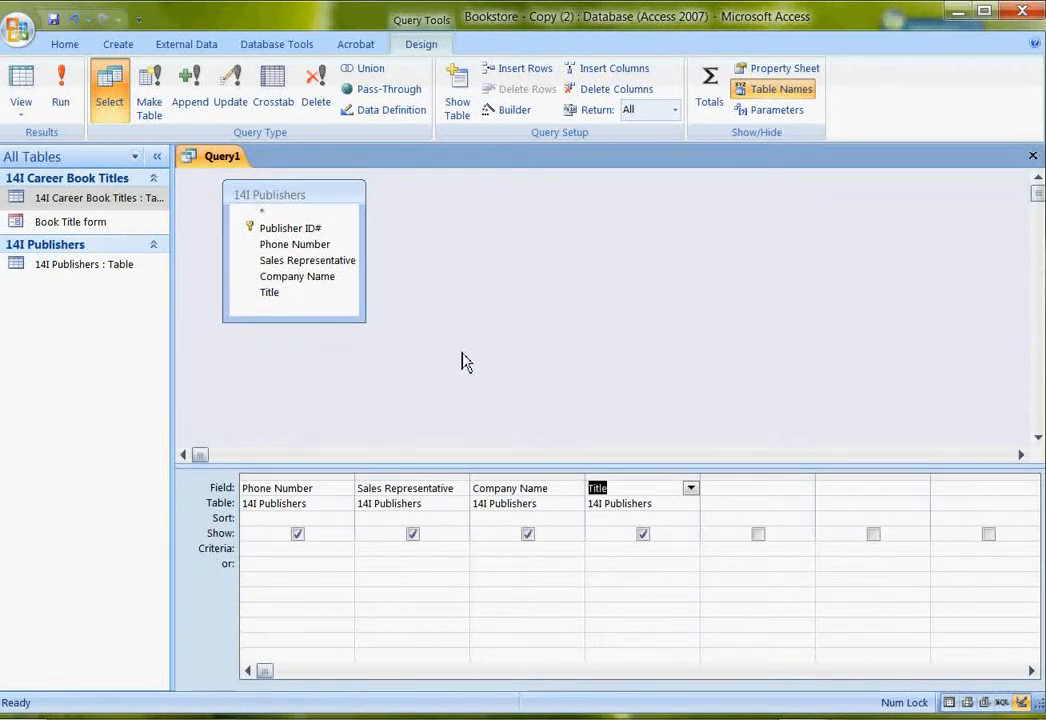
Set the Title field's criteria to "sales representative" and run the query.
{"action": "left_click", "coordinate": [614, 554]}
{"action": "type", "text": "sales representati"}
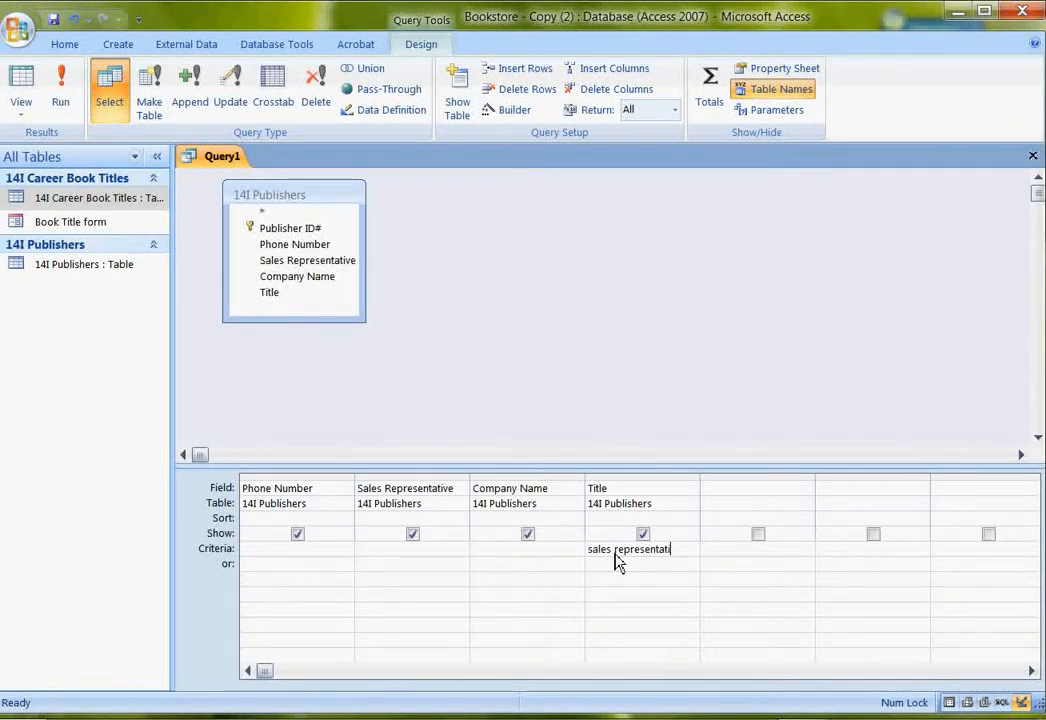
{"action": "type", "text": "ve"}
{"action": "left_click", "coordinate": [628, 566]}
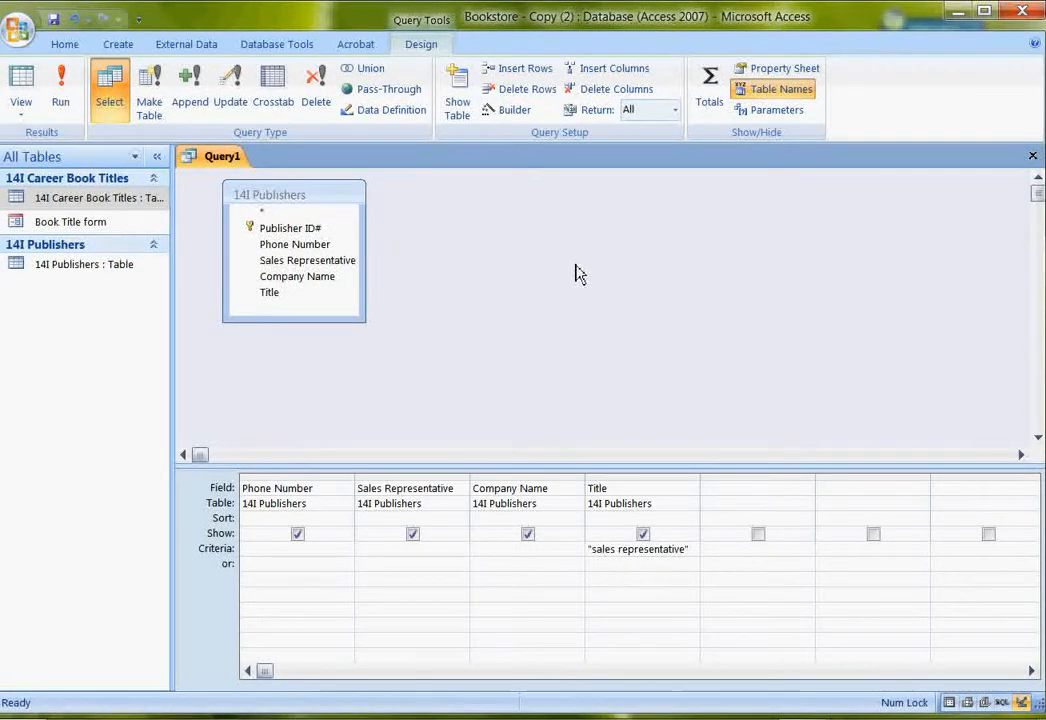
{"action": "left_click", "coordinate": [62, 85]}
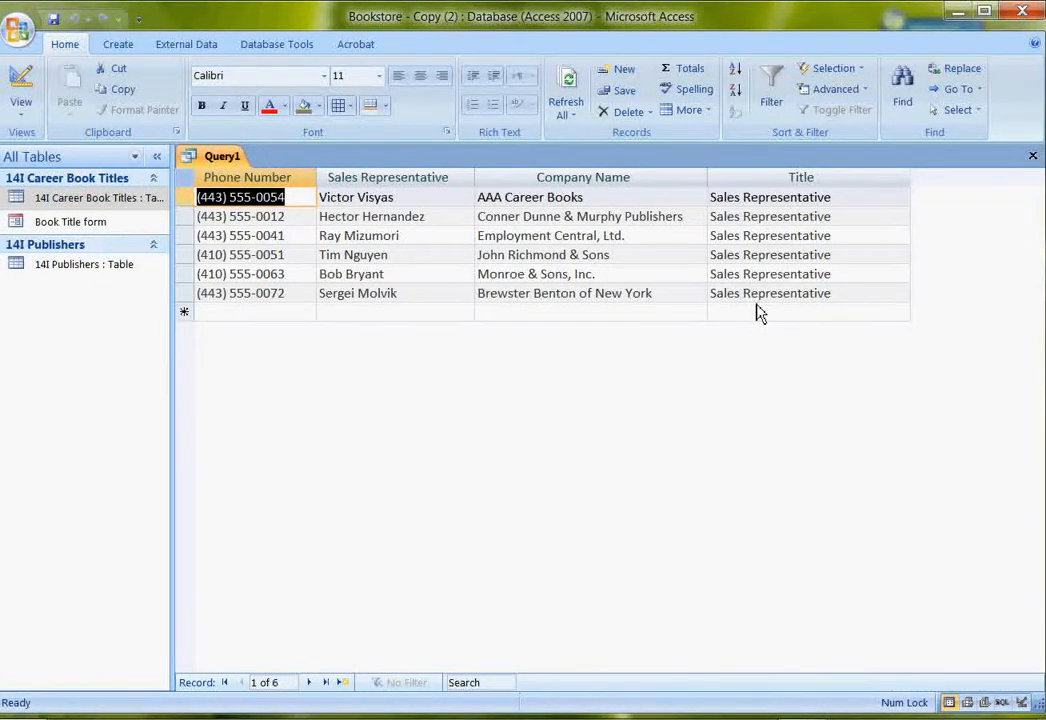
Return the query to Design view and close it, saving it as "sales rep".
{"action": "left_click", "coordinate": [20, 85]}
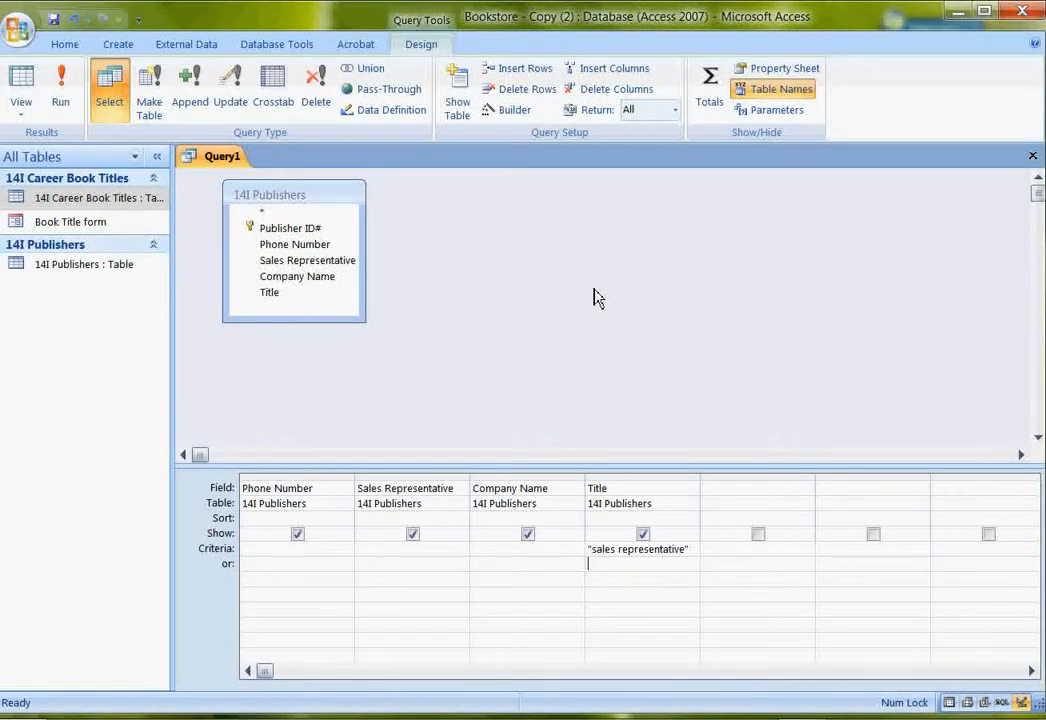
{"action": "left_click", "coordinate": [1033, 156]}
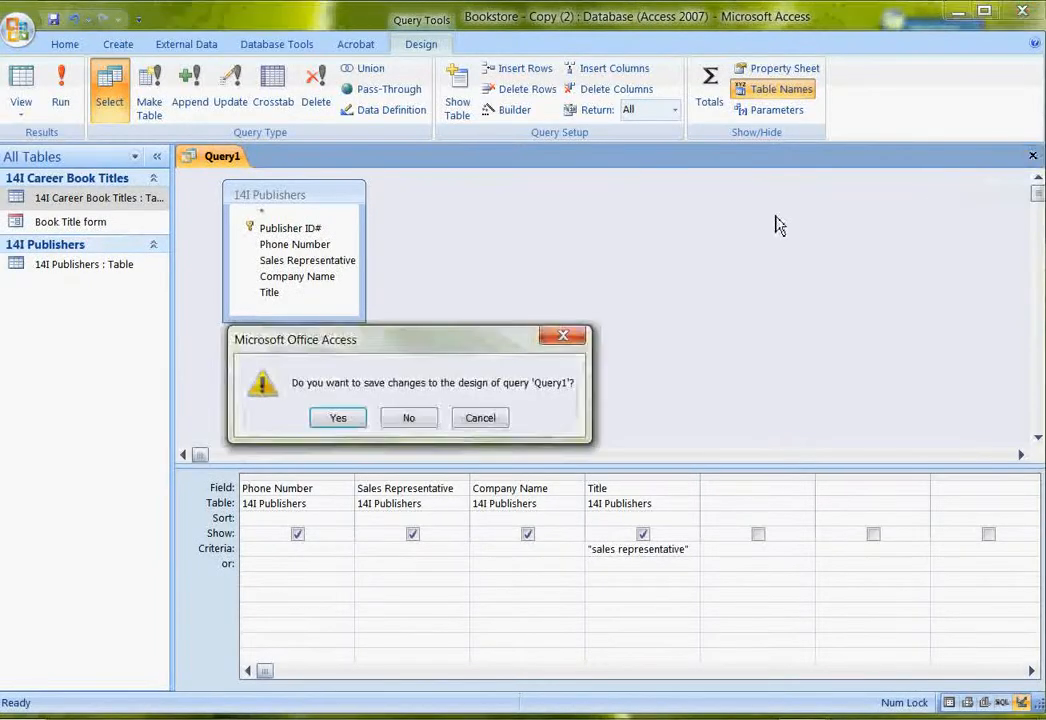
{"action": "left_click", "coordinate": [338, 418]}
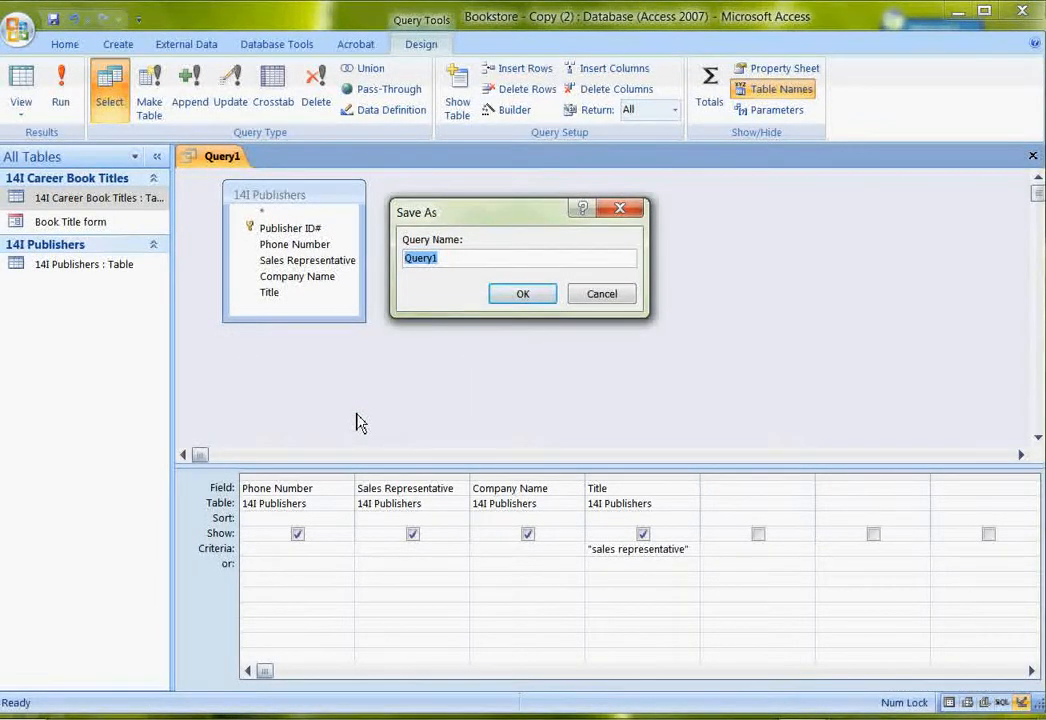
{"action": "type", "text": "sales rep"}
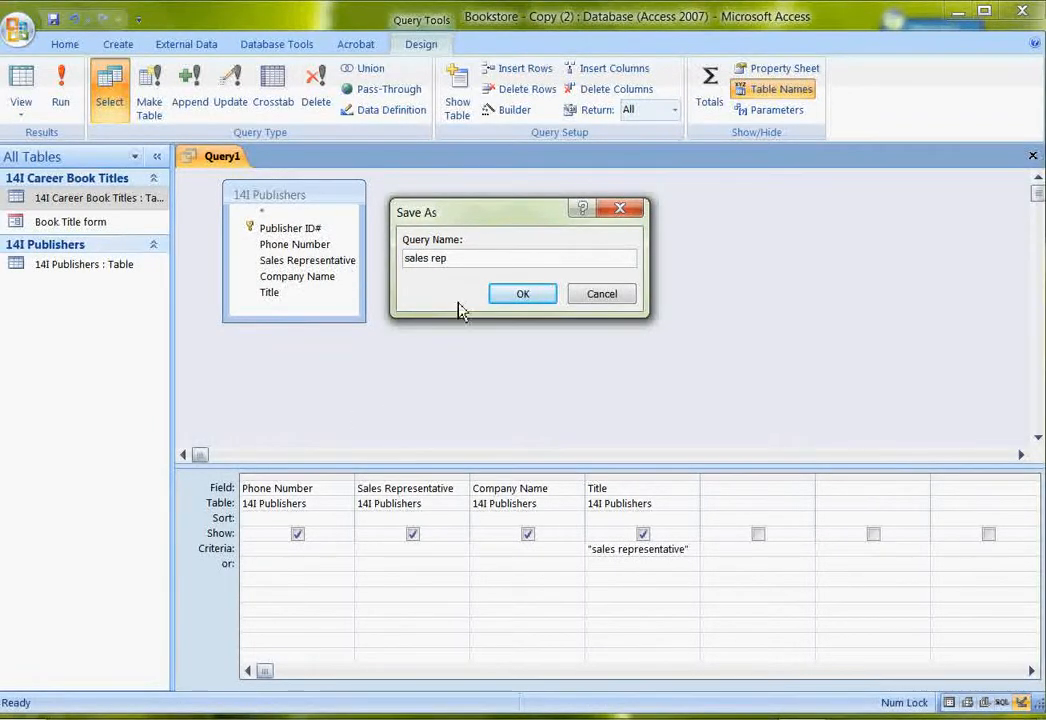
{"action": "left_click", "coordinate": [522, 294]}
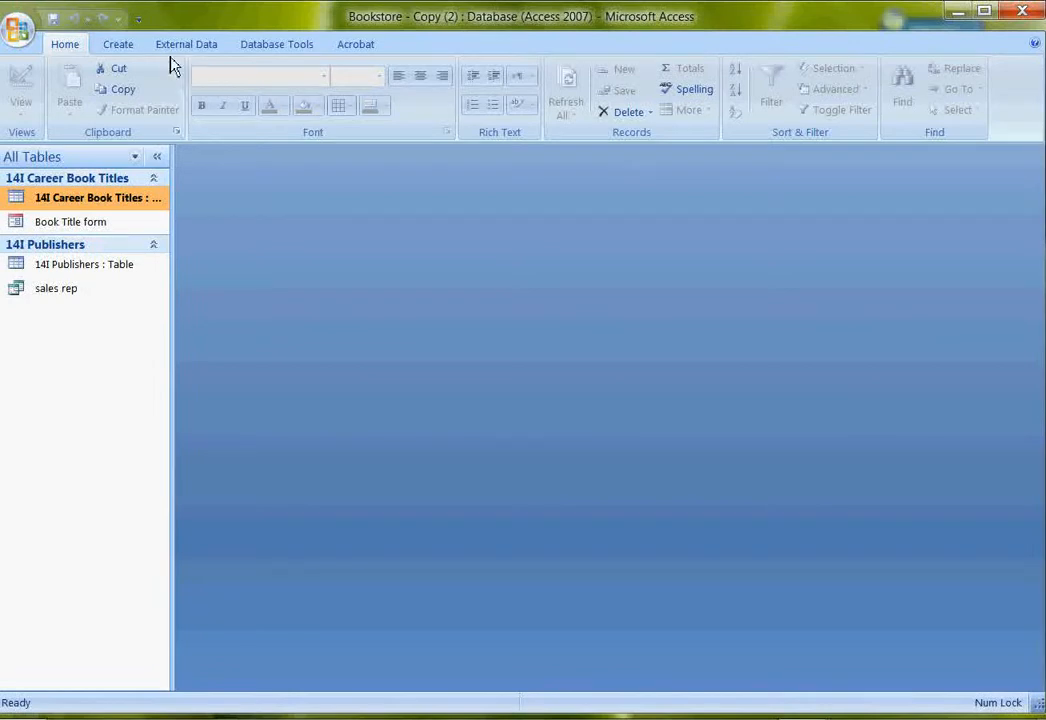
Start a new query in Design view with the 14I Career Book Titles table as its only source.
{"action": "left_click", "coordinate": [116, 45]}
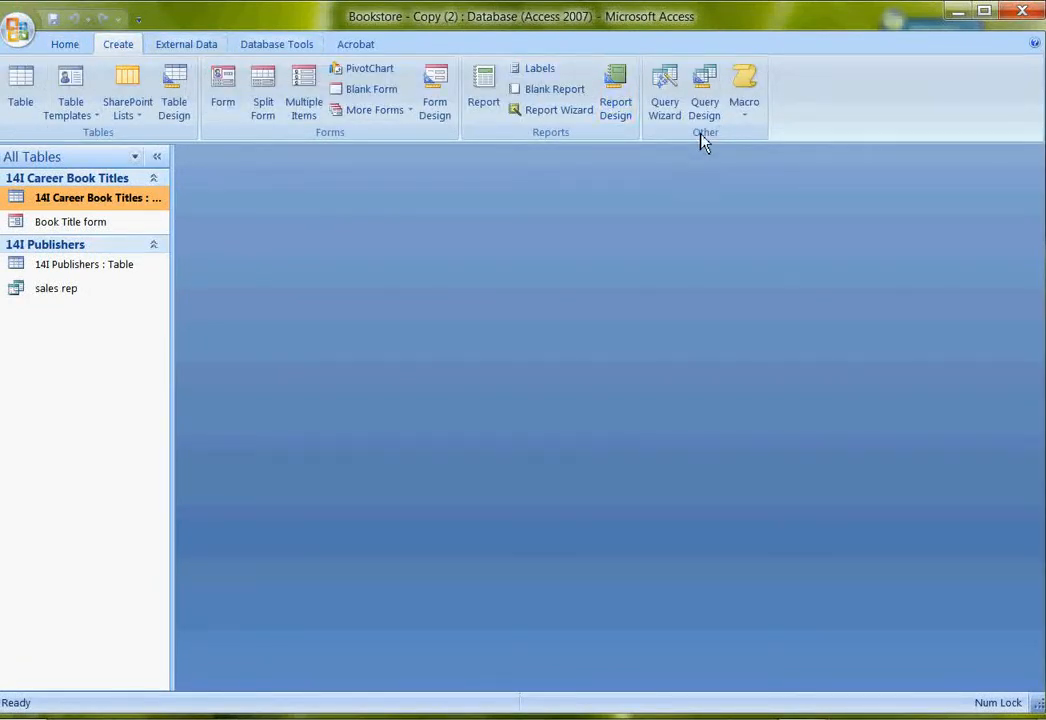
{"action": "left_click", "coordinate": [706, 108]}
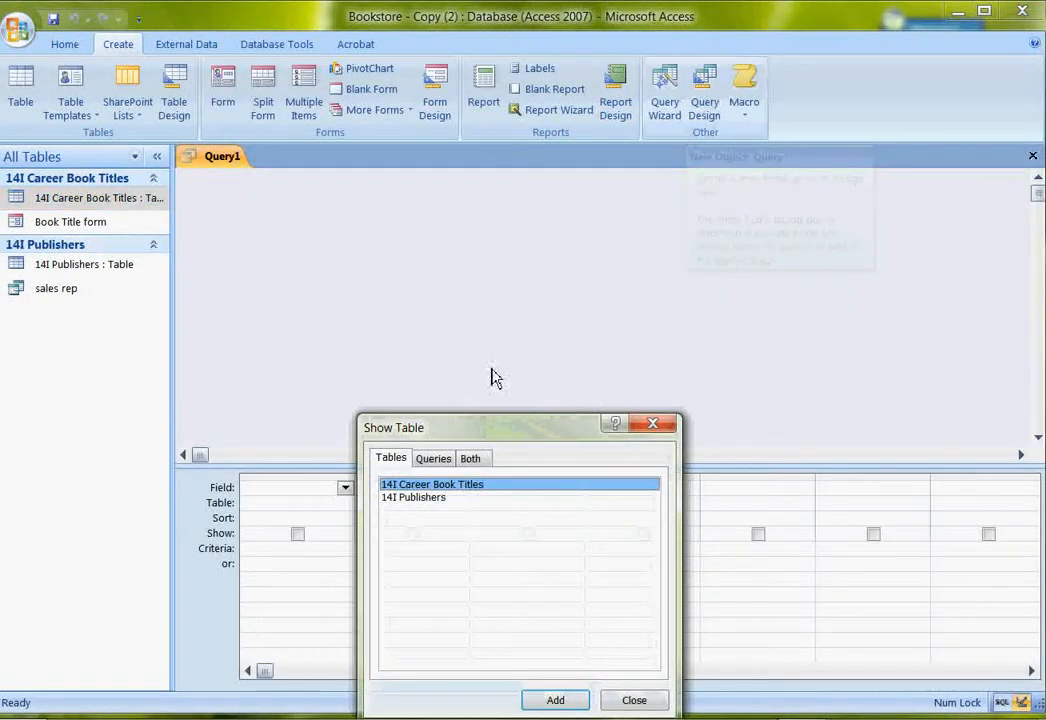
{"action": "double_click", "coordinate": [433, 486]}
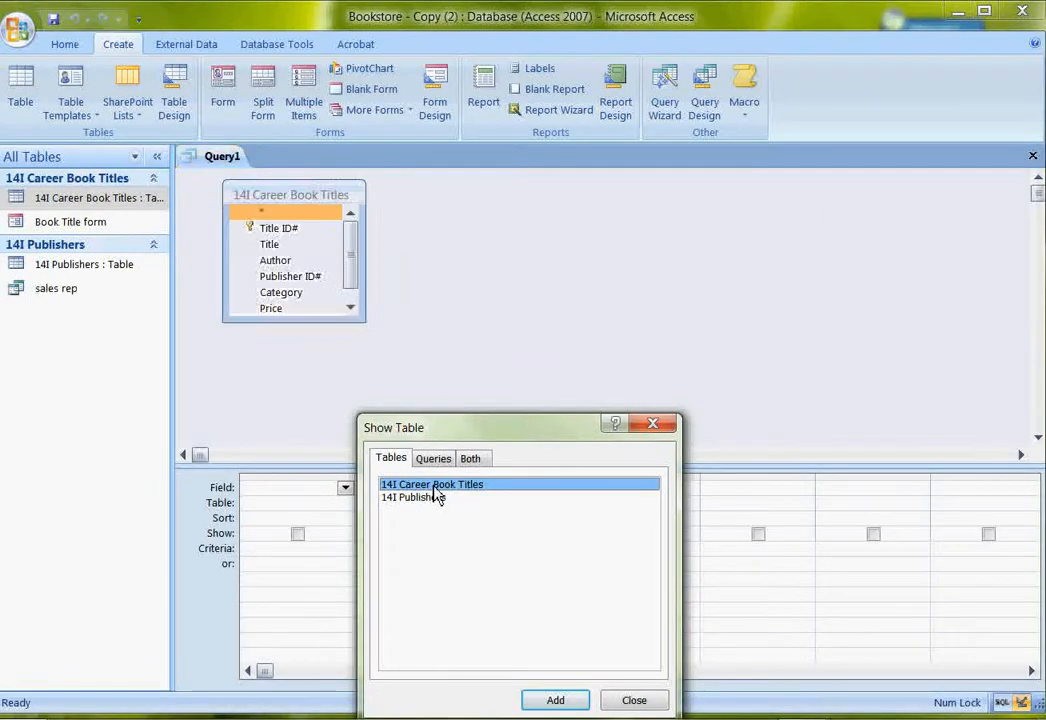
{"action": "left_click", "coordinate": [630, 699]}
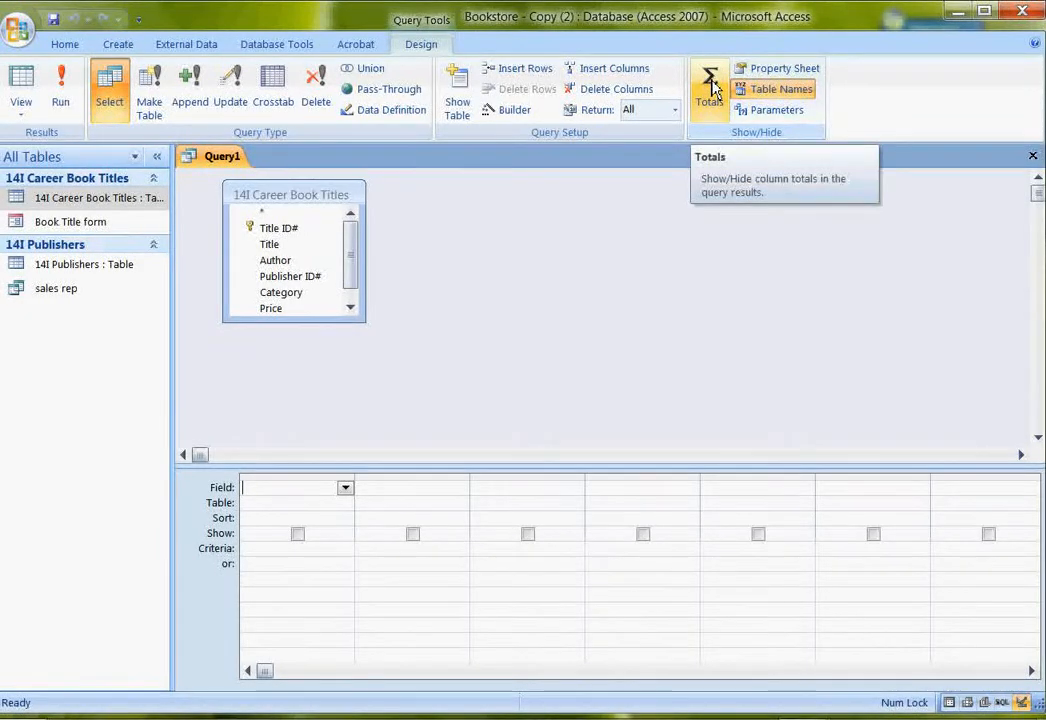
Show the Total row in the query grid and add the Category and Total Sales fields.
{"action": "left_click", "coordinate": [711, 88]}
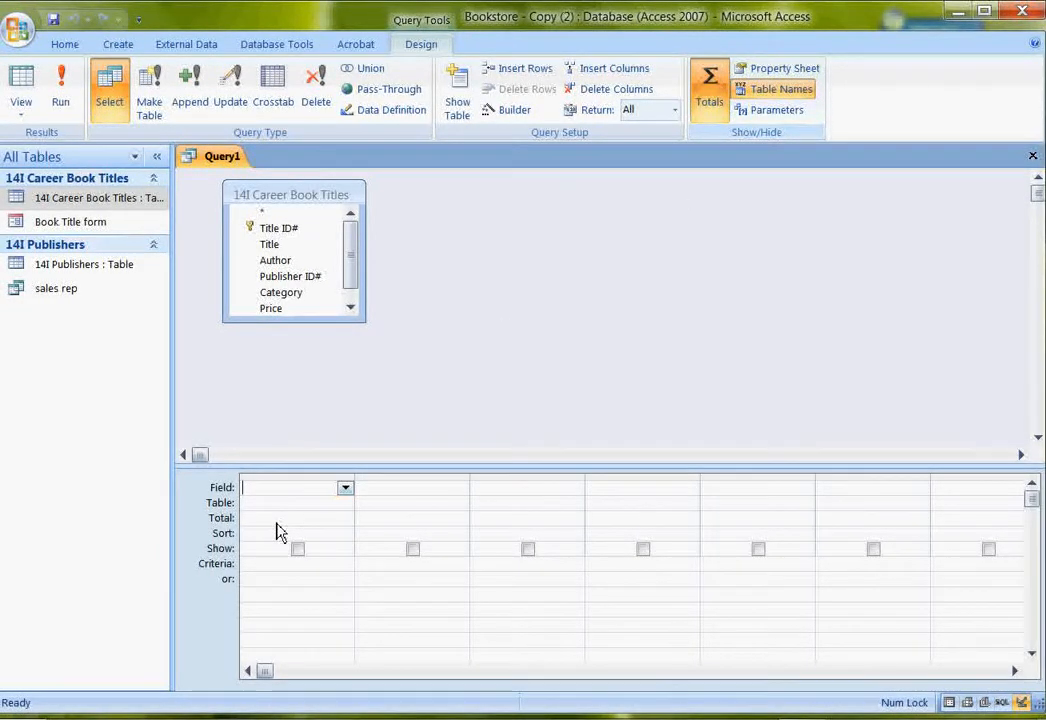
{"action": "double_click", "coordinate": [309, 293]}
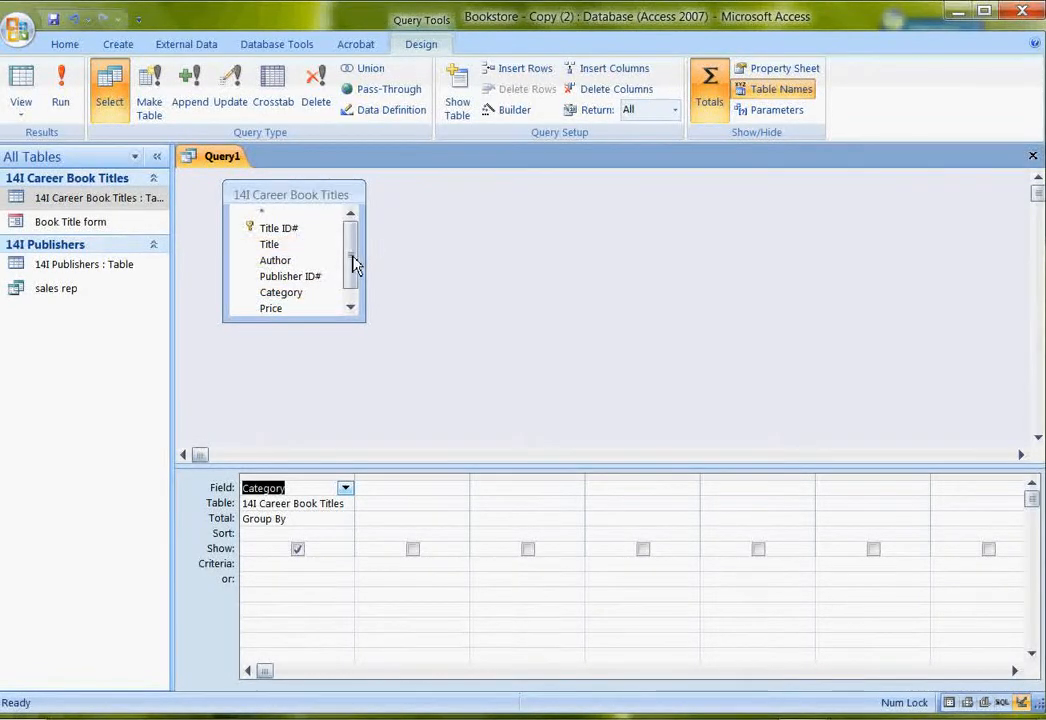
{"action": "scroll", "coordinate": [353, 270], "scroll_direction": "down", "scroll_amount": 1}
{"action": "double_click", "coordinate": [311, 310]}
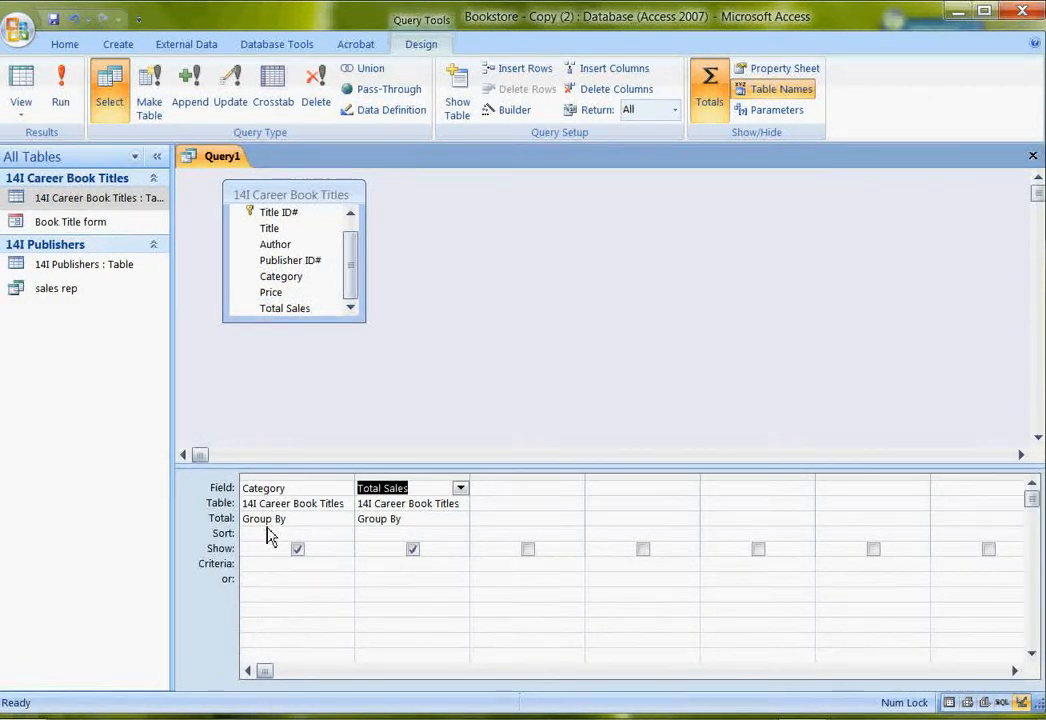
Set the Total Sales field's total function to Sum and view the query results in Datasheet view.
{"action": "left_click", "coordinate": [418, 528]}
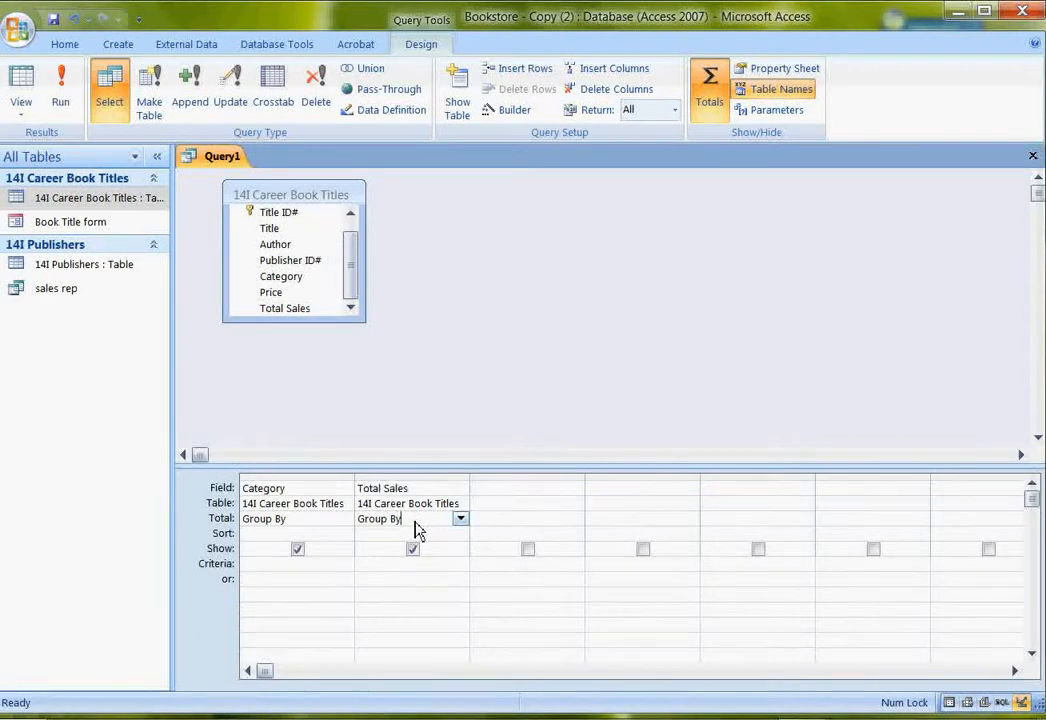
{"action": "left_click", "coordinate": [460, 521]}
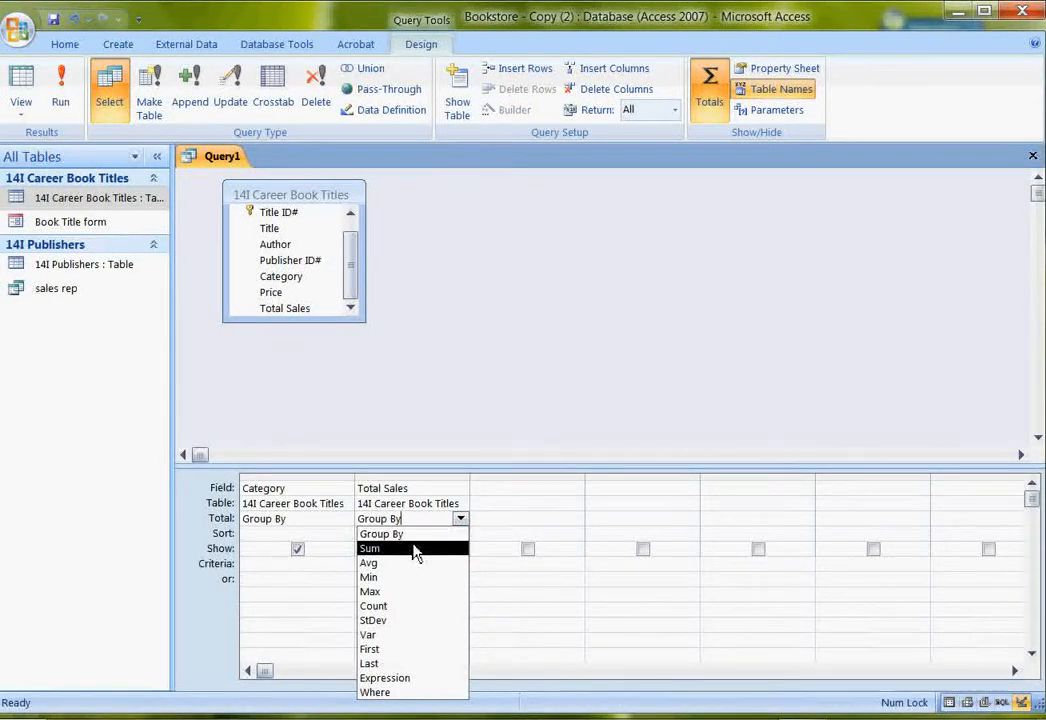
{"action": "left_click", "coordinate": [413, 549]}
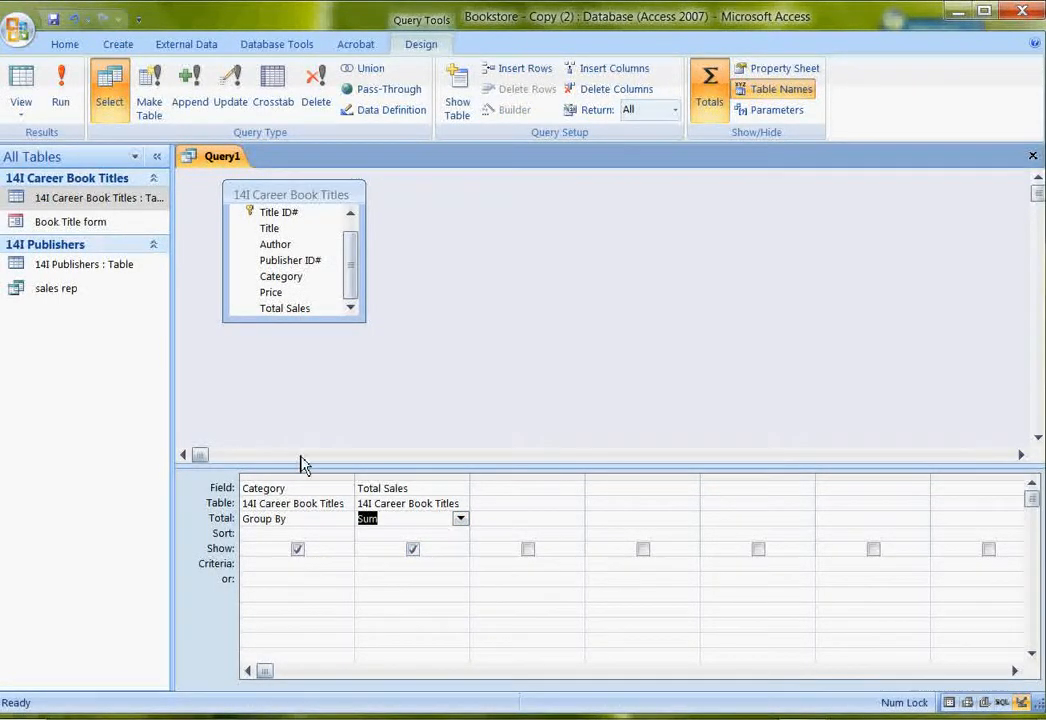
{"action": "left_click", "coordinate": [22, 90]}
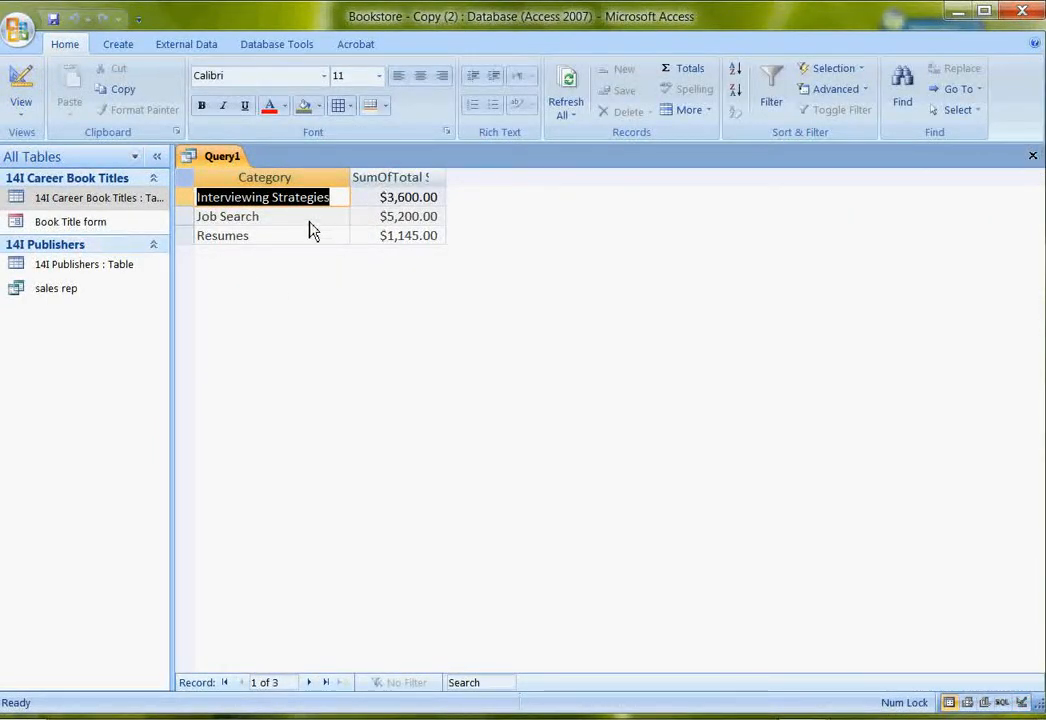
{"action": "left_click", "coordinate": [309, 223]}
{"action": "left_click", "coordinate": [309, 240]}
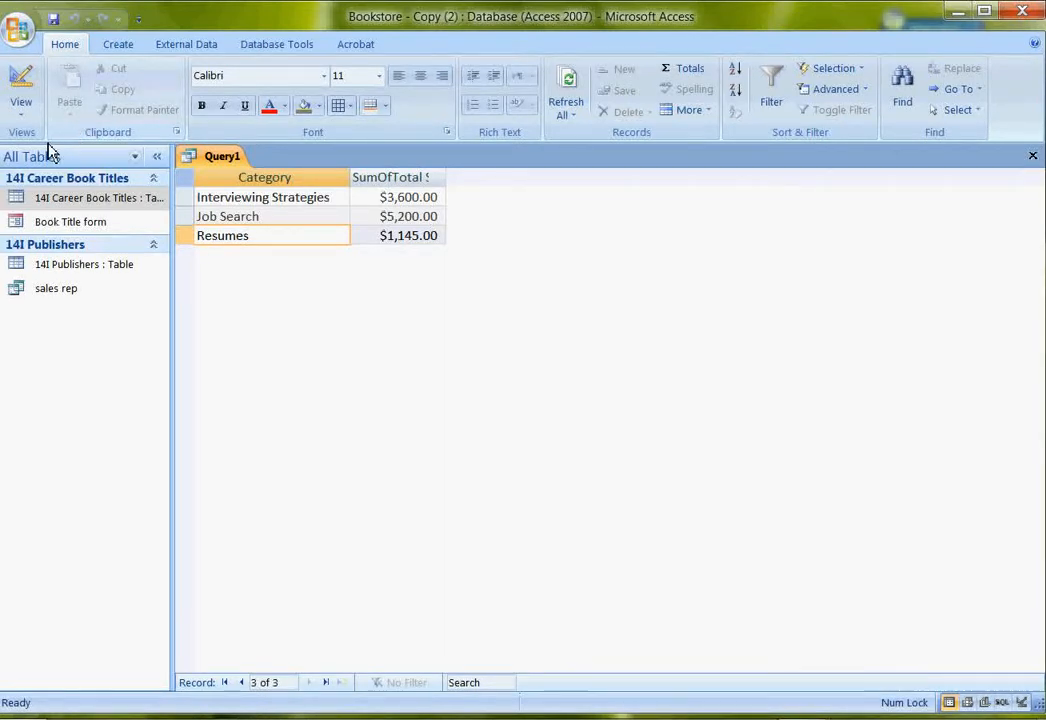
Save the query as "sales by category" and close it.
{"action": "left_click", "coordinate": [55, 20]}
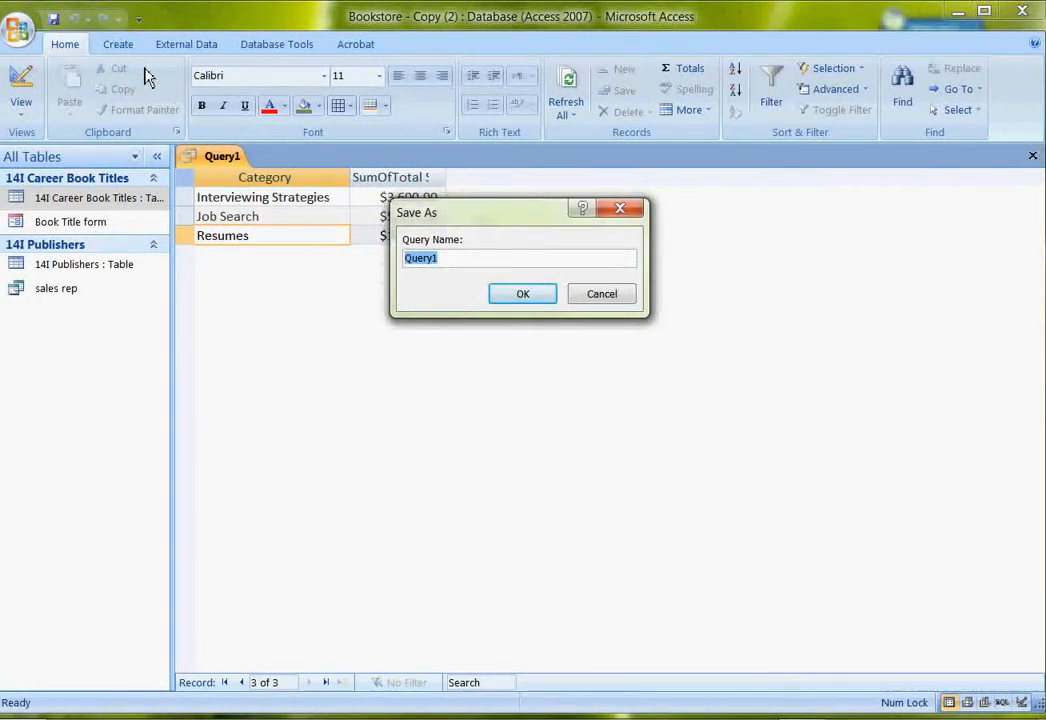
{"action": "type", "text": "sales by catego"}
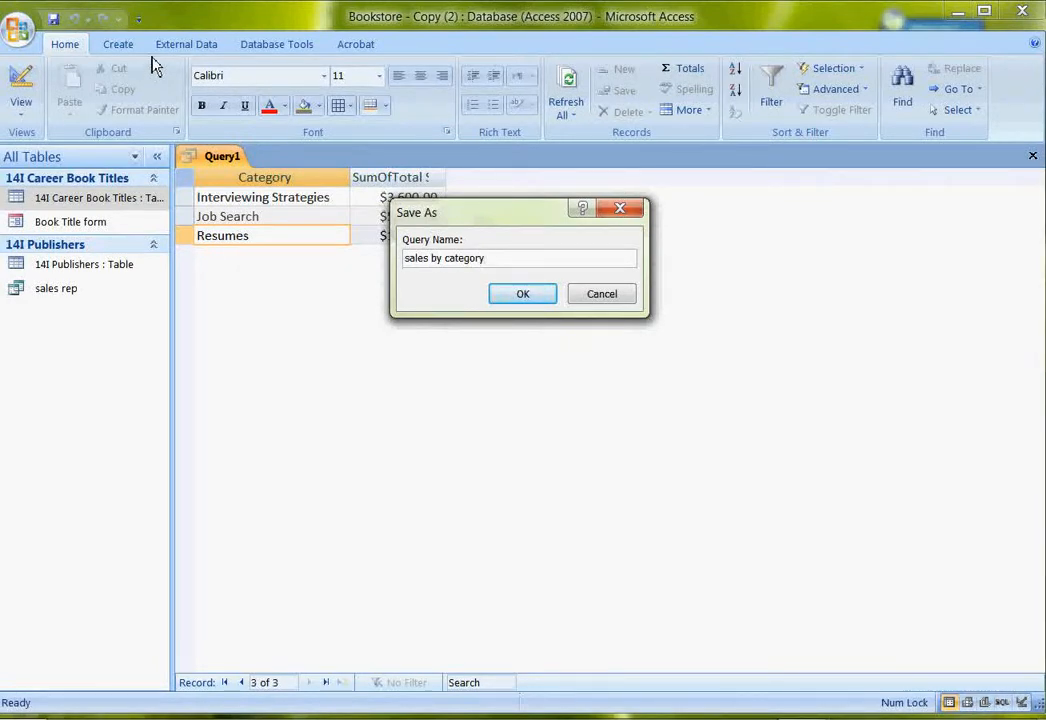
{"action": "left_click", "coordinate": [523, 294]}
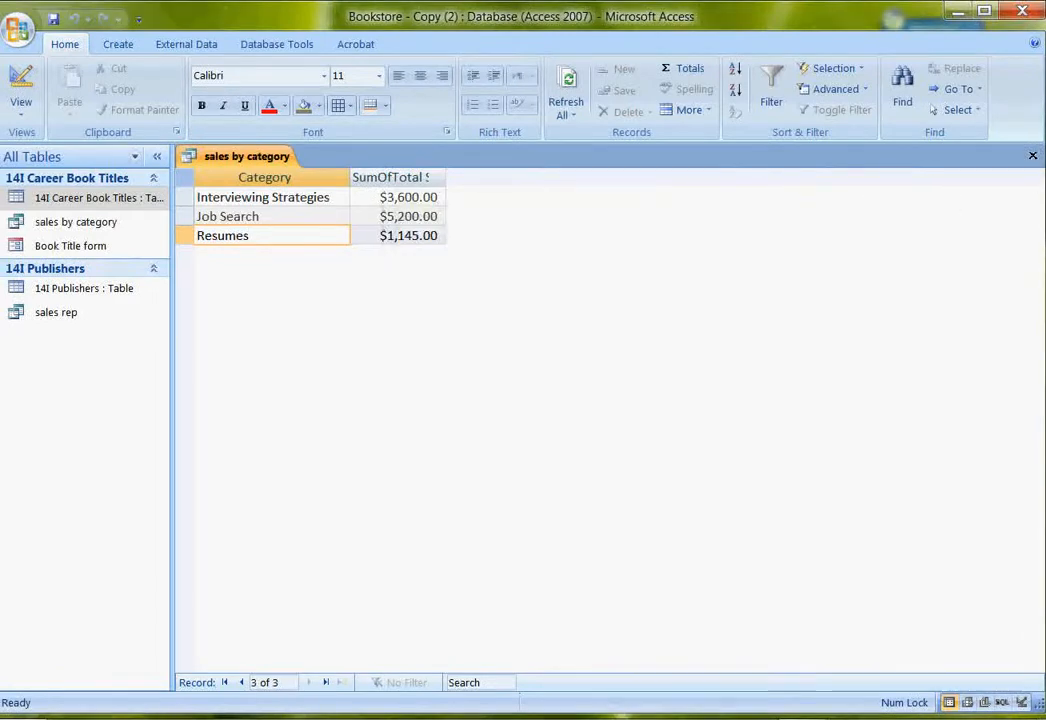
{"action": "left_click", "coordinate": [1033, 155]}
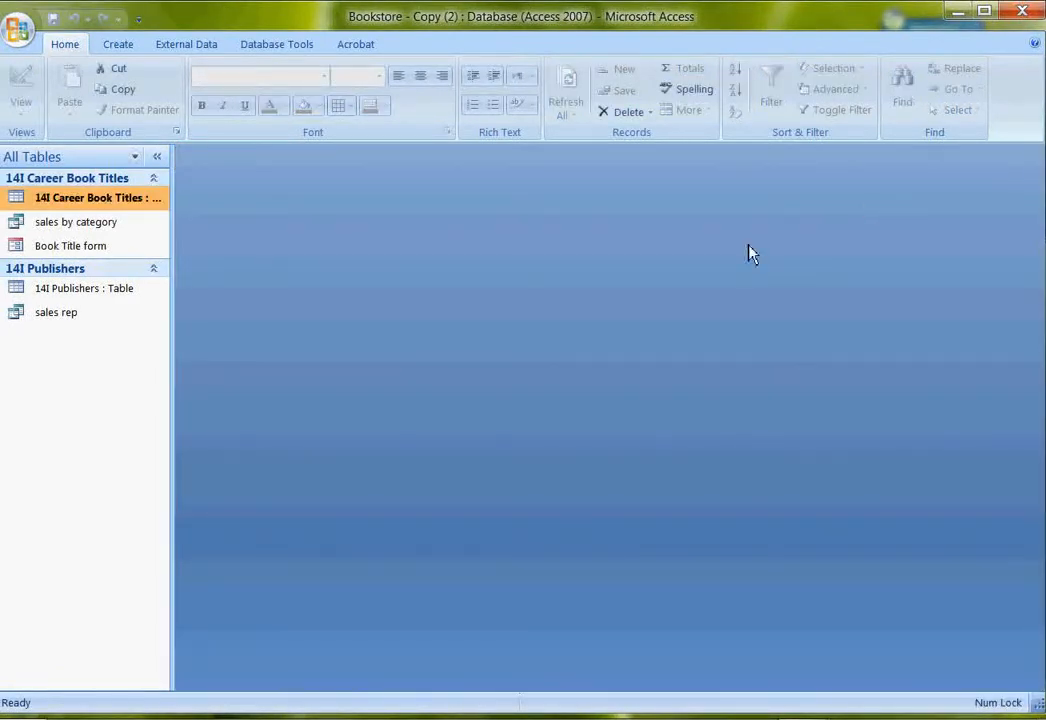
Create a basic report from the 14I Publishers table.
{"action": "left_click", "coordinate": [116, 47]}
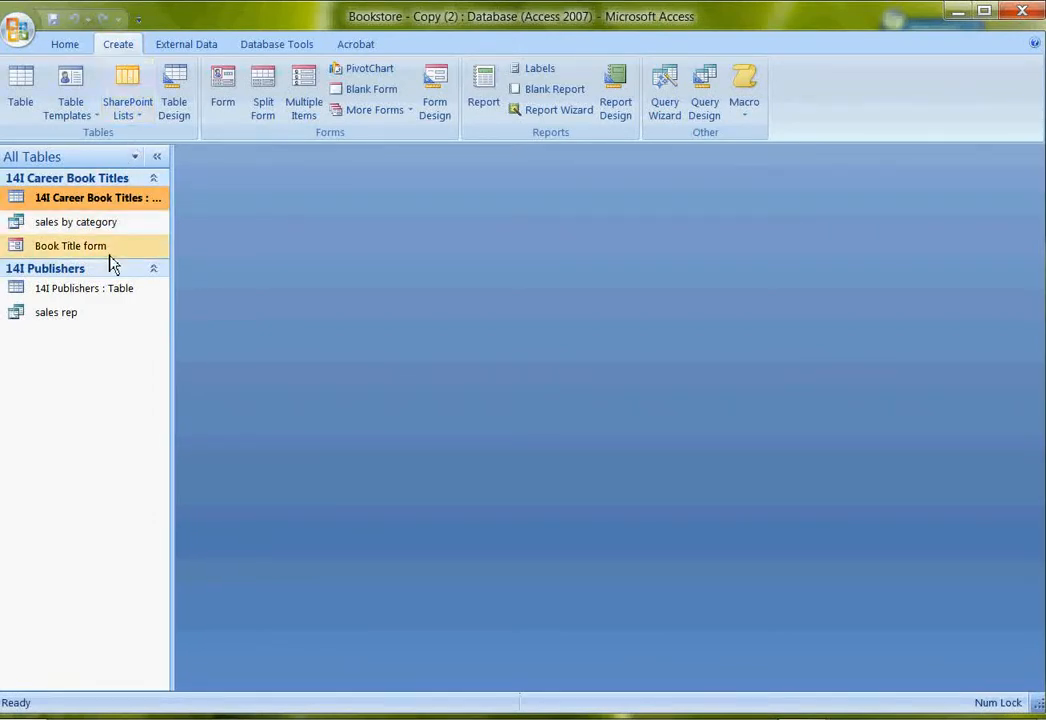
{"action": "left_click", "coordinate": [104, 292]}
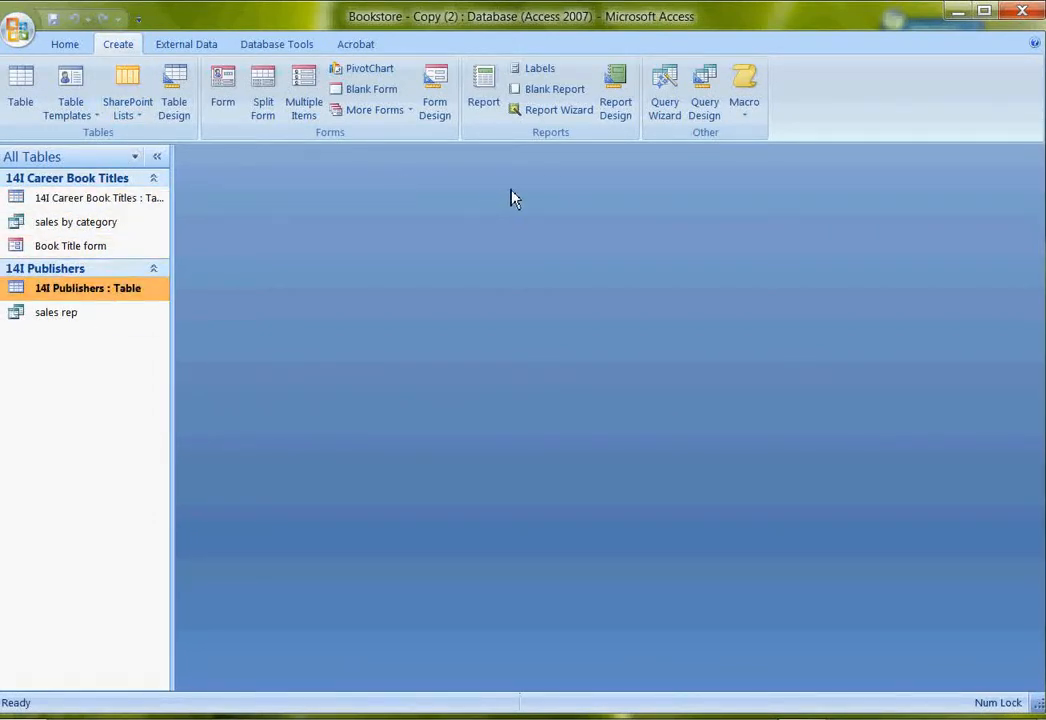
{"action": "left_click", "coordinate": [484, 90]}
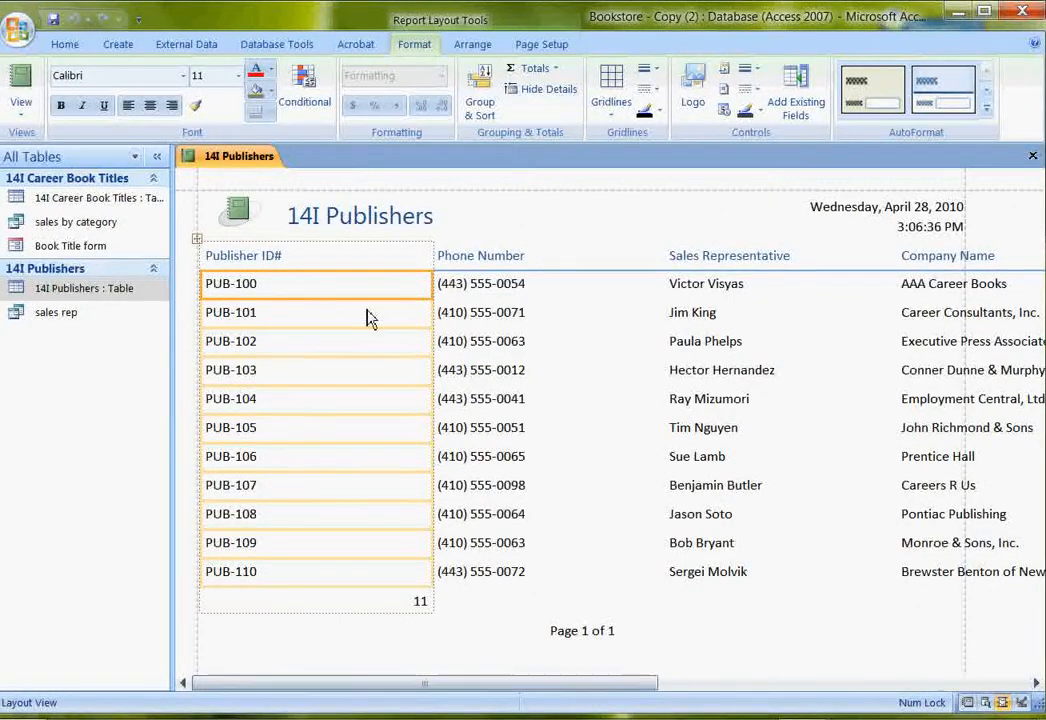
Delete the Publisher ID# column, its record count and the Phone Number column from the report.
{"action": "left_click", "coordinate": [333, 260]}
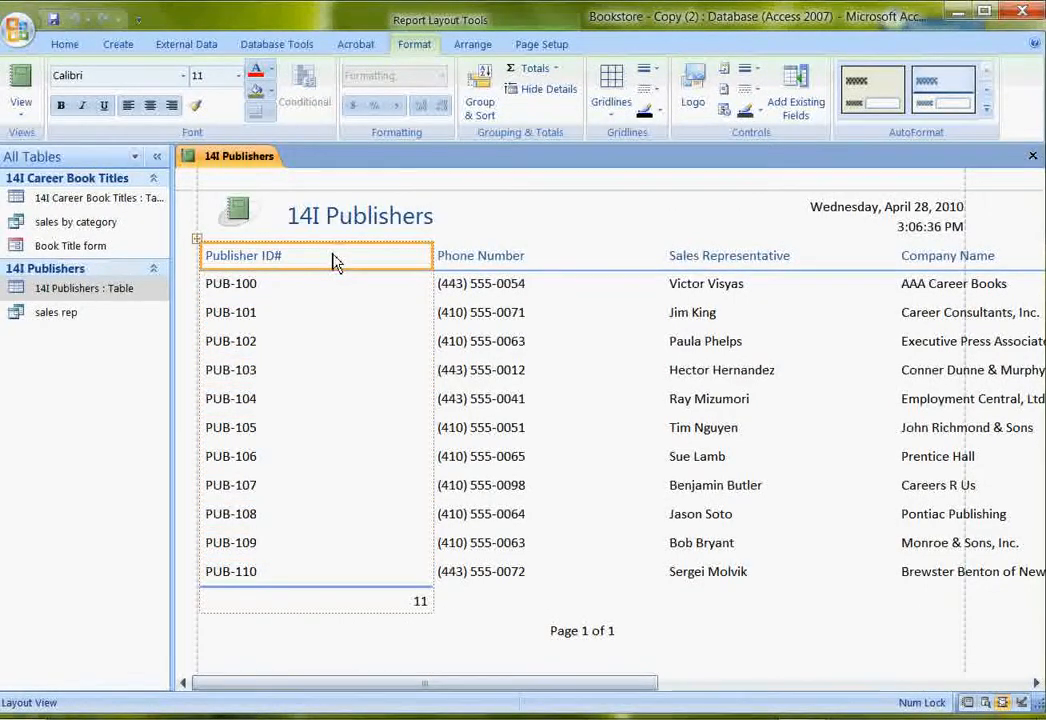
{"action": "left_click", "coordinate": [304, 372]}
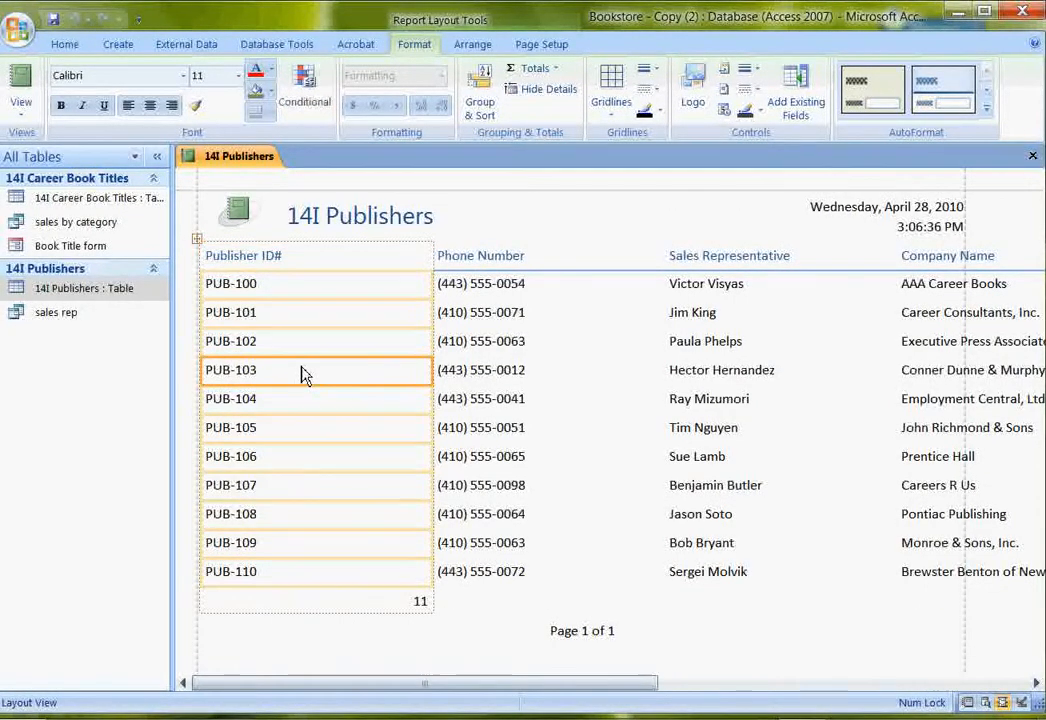
{"action": "key", "text": "Delete"}
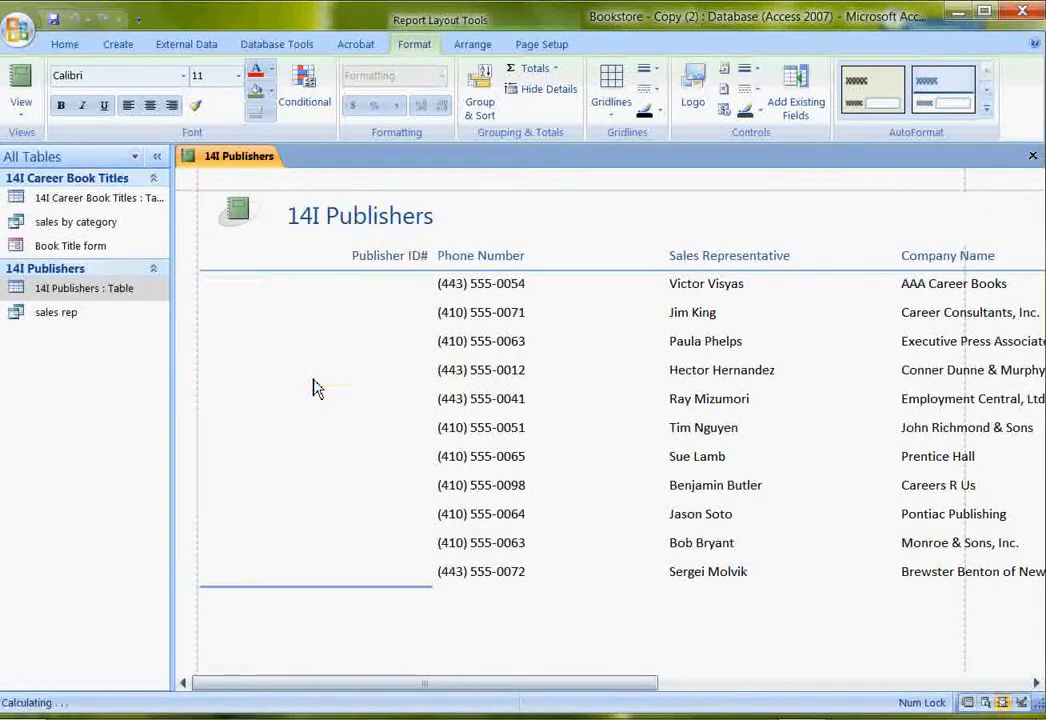
{"action": "left_click", "coordinate": [423, 606]}
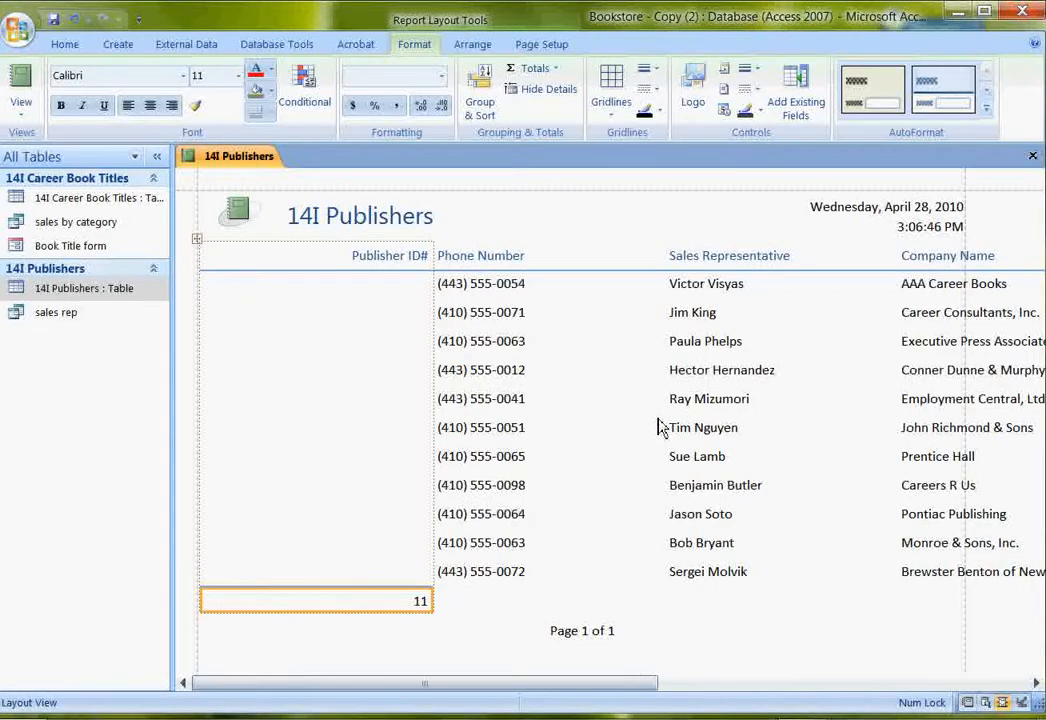
{"action": "key", "text": "Delete"}
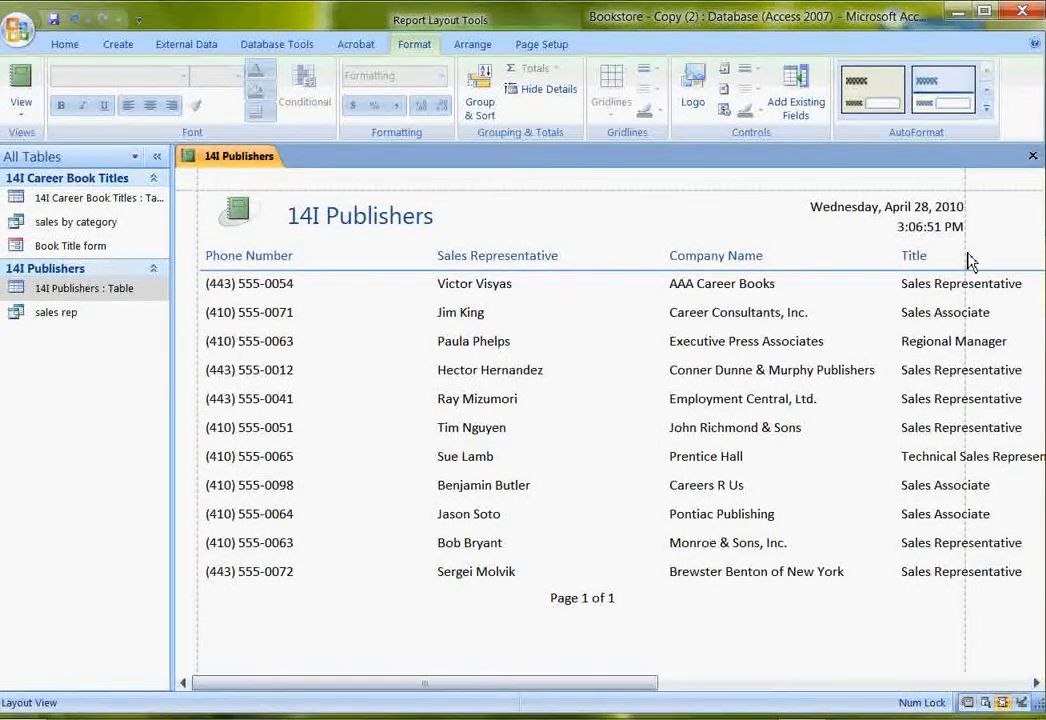
{"action": "left_click", "coordinate": [259, 293]}
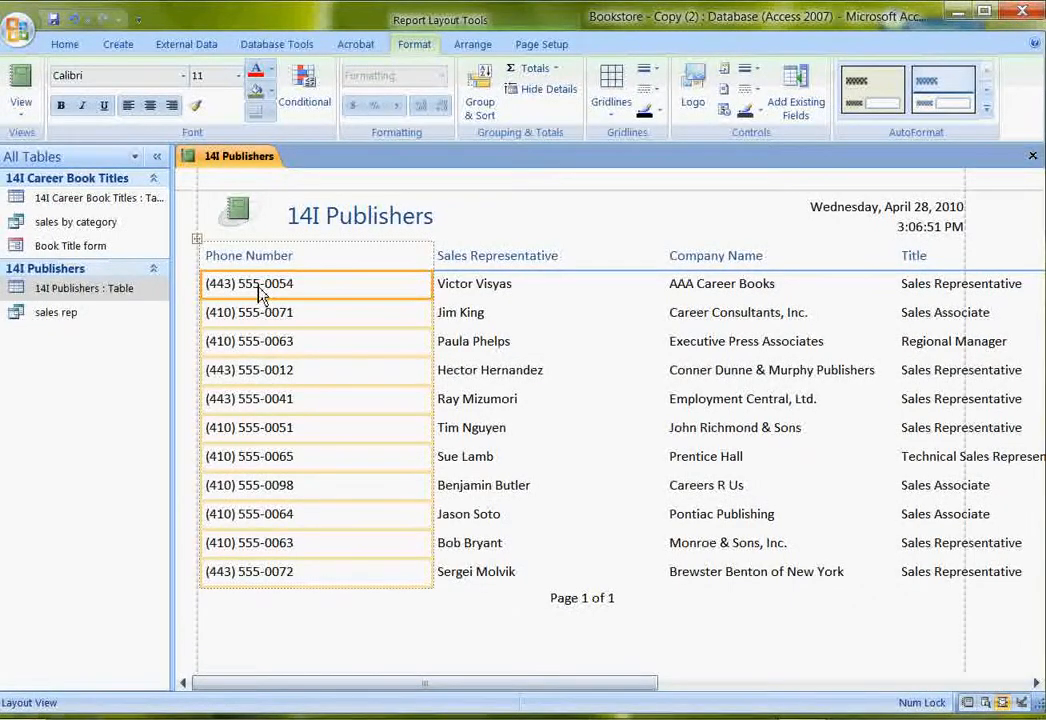
{"action": "key", "text": "Delete"}
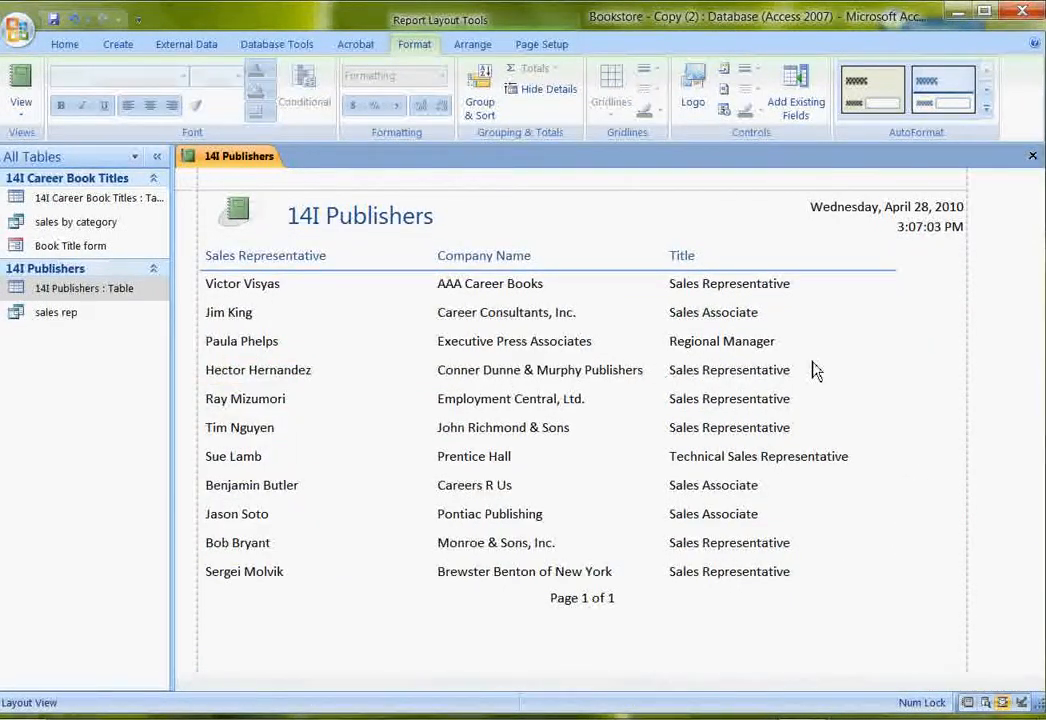
Remove the "14I" prefix from the report title so it reads "Publishers".
{"action": "left_click", "coordinate": [325, 218]}
{"action": "left_click", "coordinate": [322, 218]}
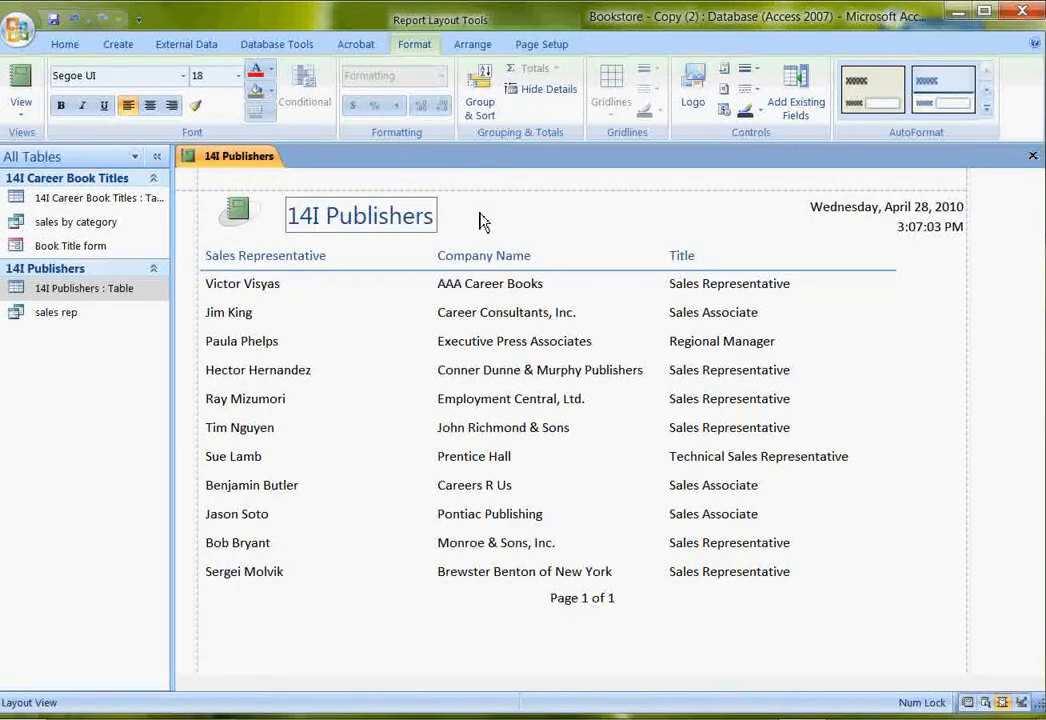
{"action": "key", "text": "BackSpace"}
{"action": "key", "text": "BackSpace"}
{"action": "key", "text": "BackSpace"}
{"action": "key", "text": "BackSpace"}
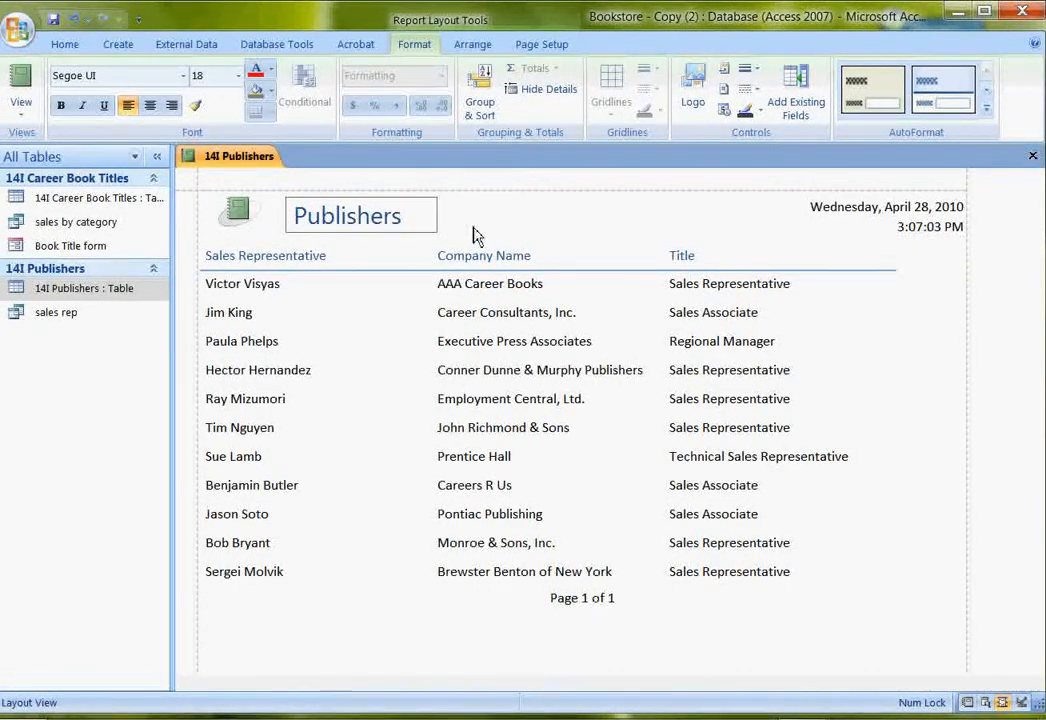
{"action": "left_click", "coordinate": [484, 218]}
Make the Sales Representative, Company Name and Title column headings bold.
{"action": "left_click", "coordinate": [315, 260]}
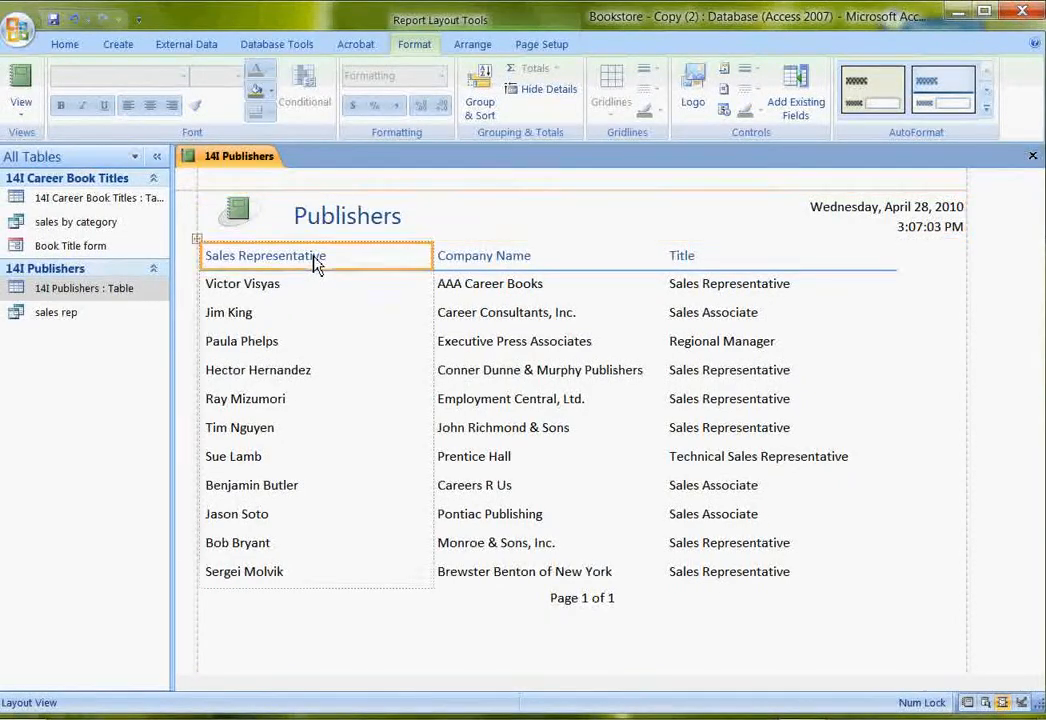
{"action": "left_click", "coordinate": [502, 260], "text": "shift"}
{"action": "left_click", "coordinate": [681, 260], "text": "shift"}
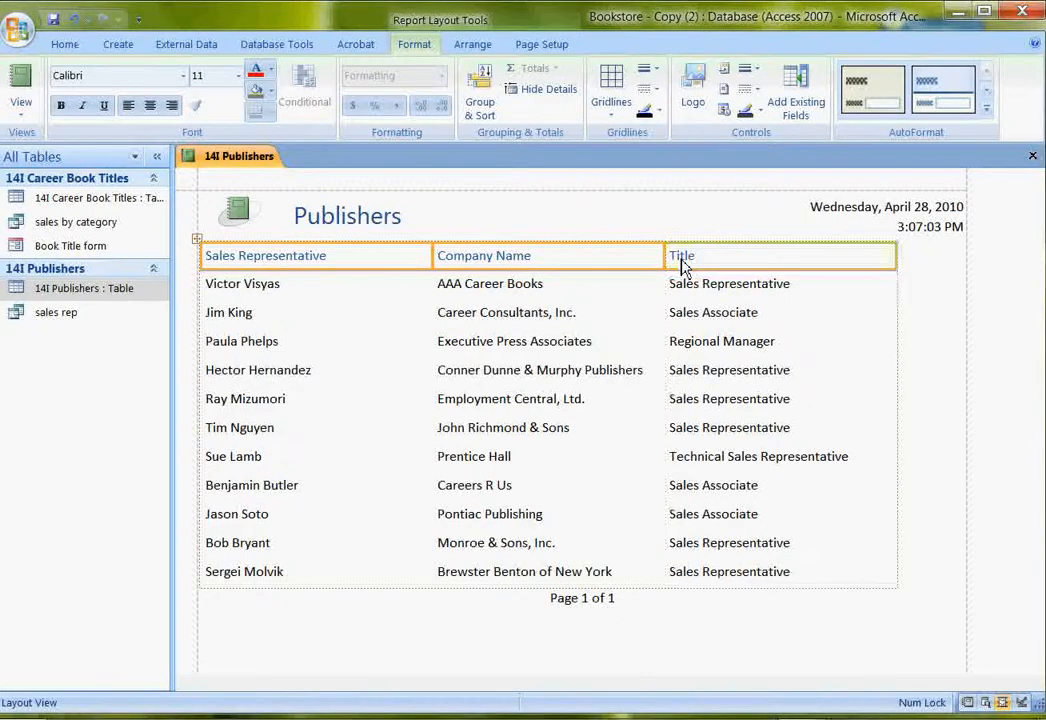
{"action": "left_click", "coordinate": [61, 106]}
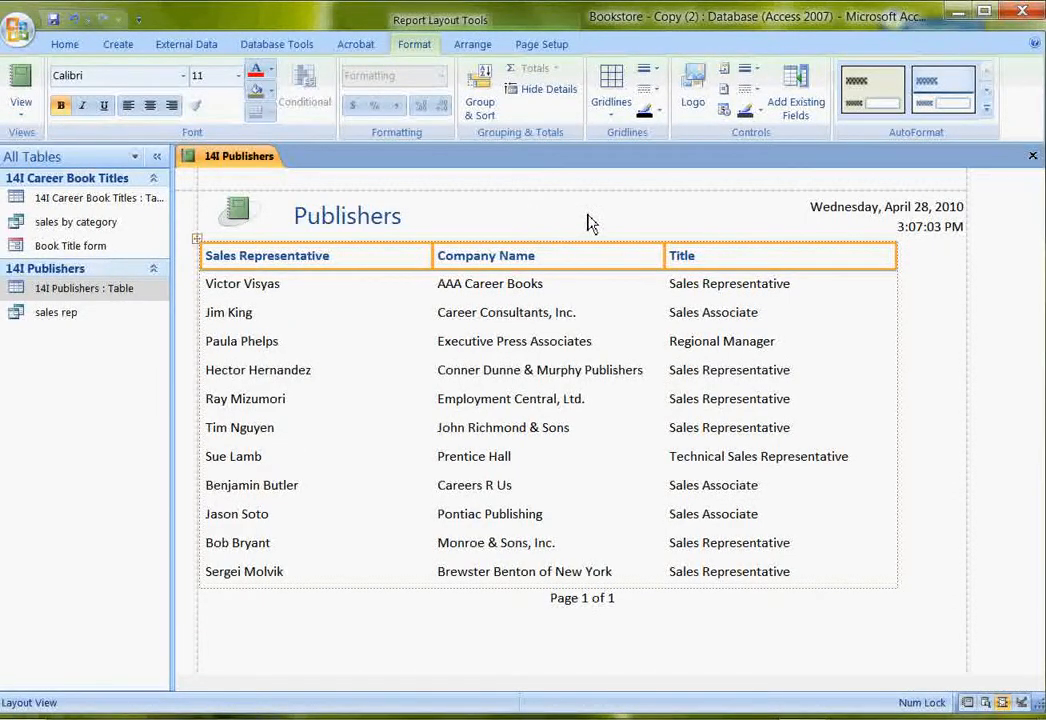
{"action": "left_click", "coordinate": [829, 350]}
{"action": "left_click", "coordinate": [757, 264]}
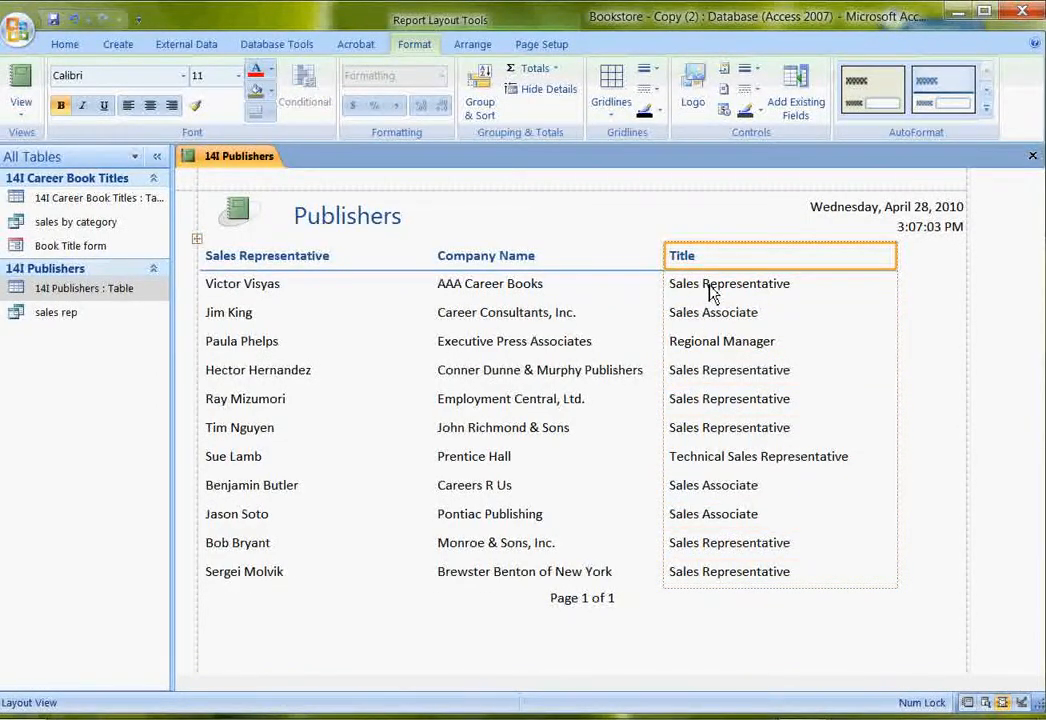
Save the report as "Publishers list".
{"action": "left_click", "coordinate": [54, 20]}
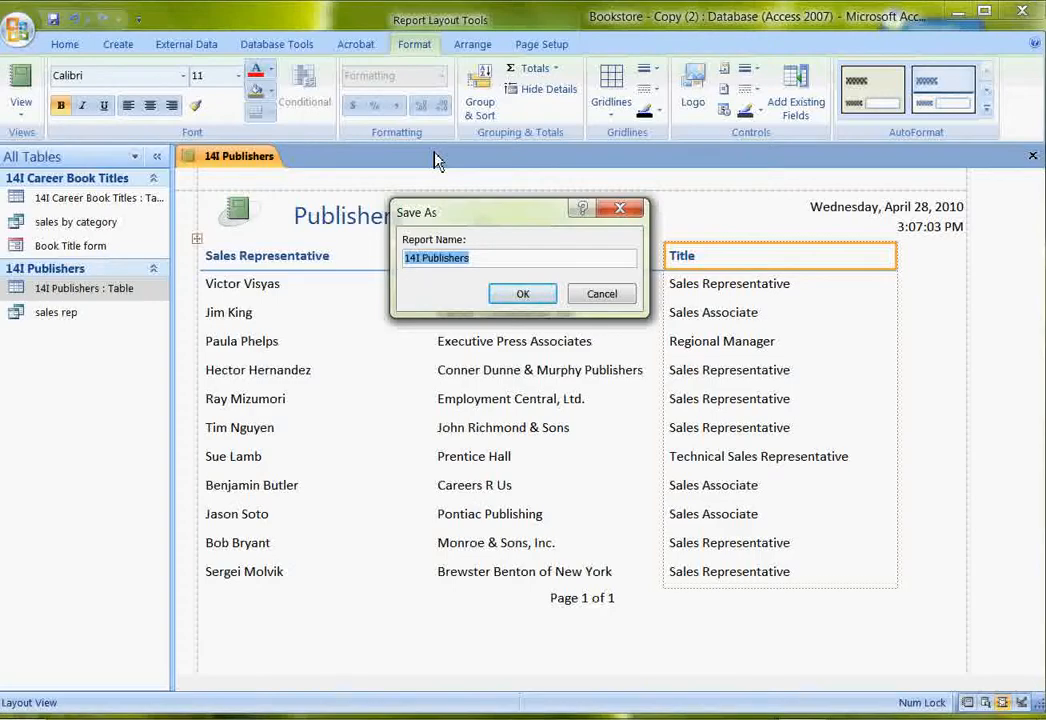
{"action": "type", "text": "Publish"}
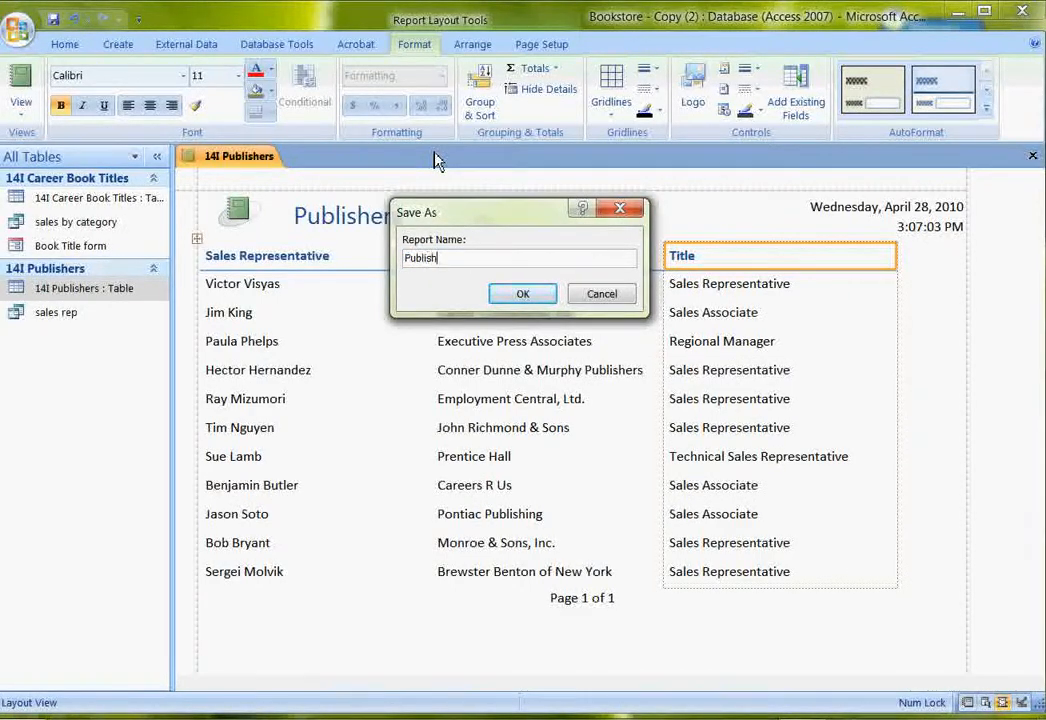
{"action": "type", "text": "ers list"}
{"action": "left_click", "coordinate": [527, 296]}
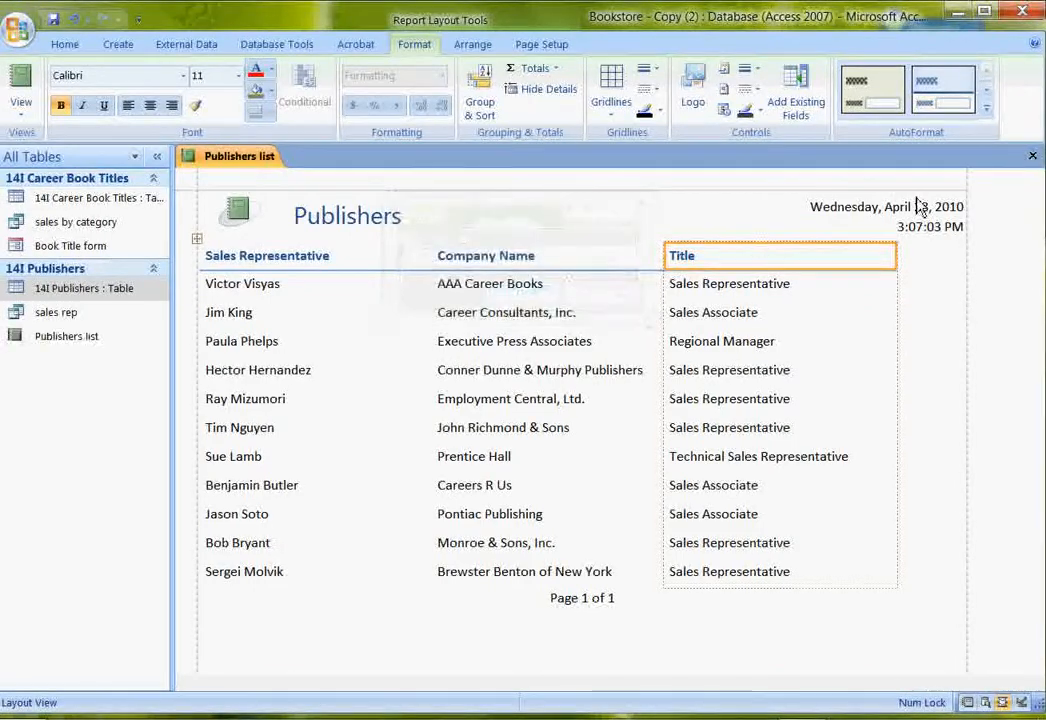
Close the Publishers list report and start the Report Wizard with the 14I Career Book Titles table as the source.
{"action": "left_click", "coordinate": [1032, 156]}
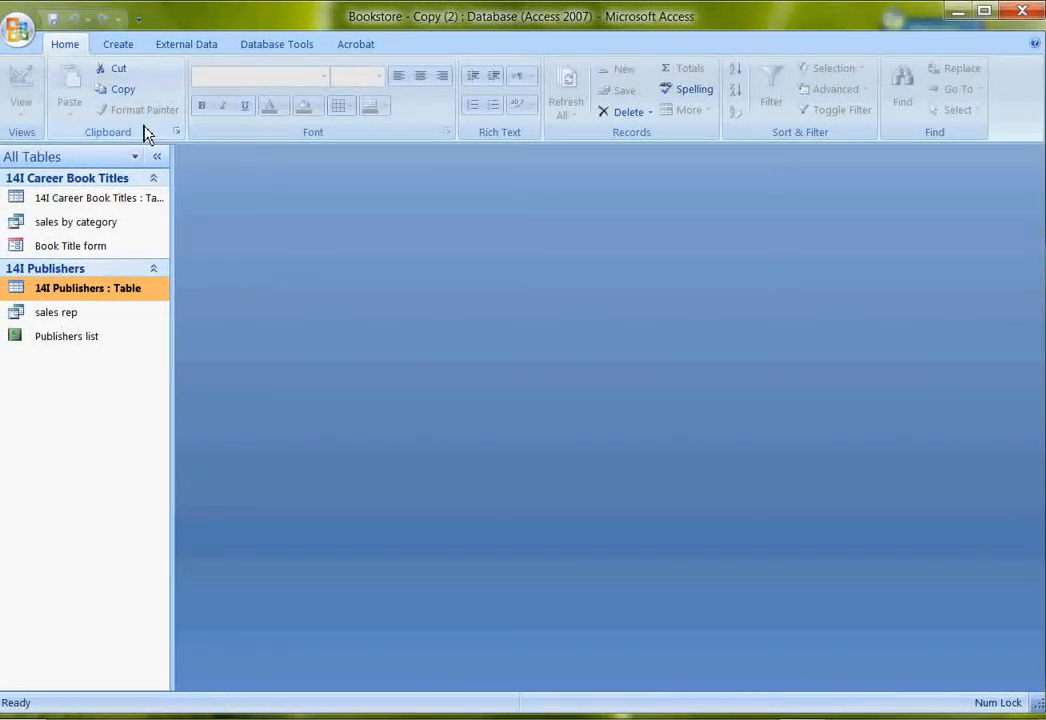
{"action": "left_click", "coordinate": [123, 46]}
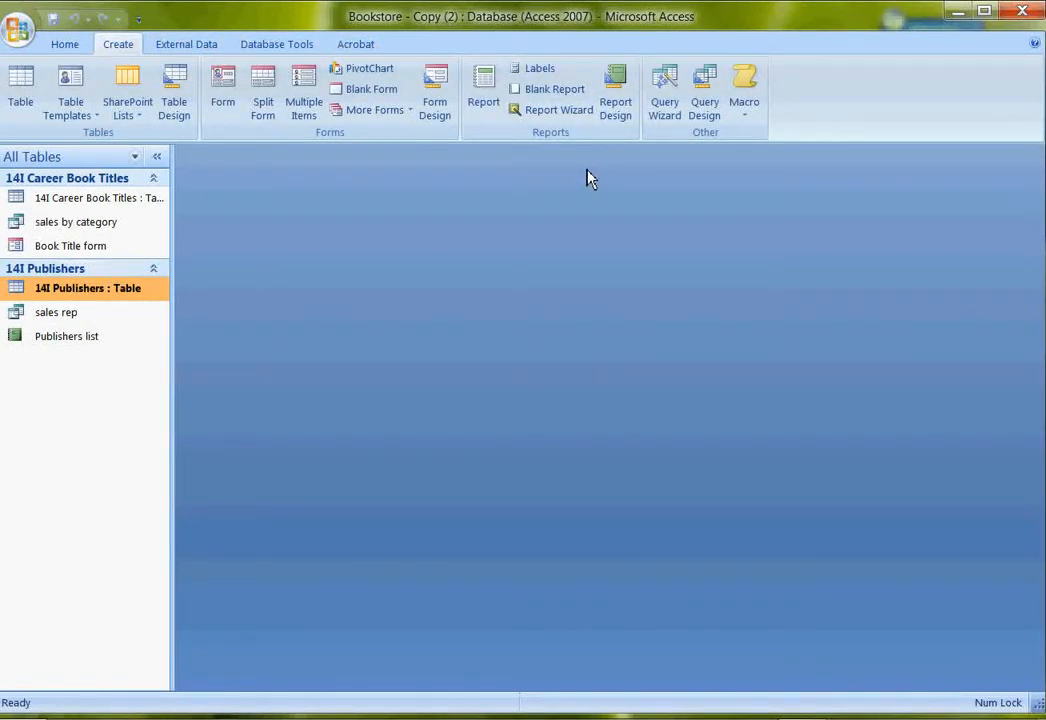
{"action": "left_click", "coordinate": [549, 112]}
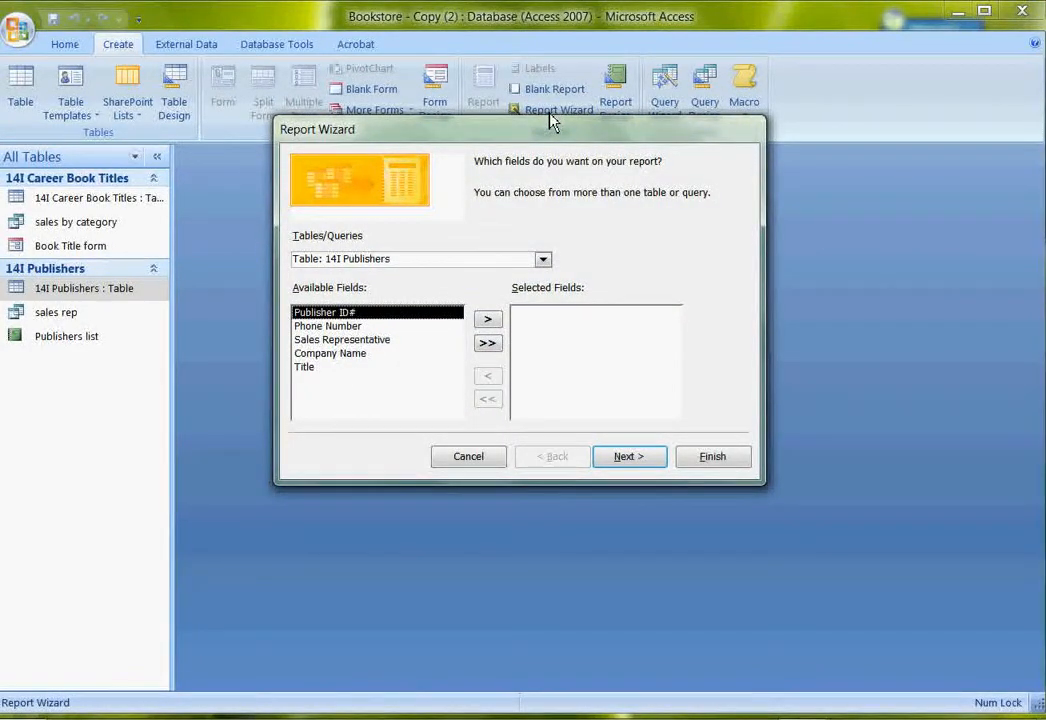
{"action": "left_click", "coordinate": [543, 260]}
{"action": "left_click", "coordinate": [463, 276]}
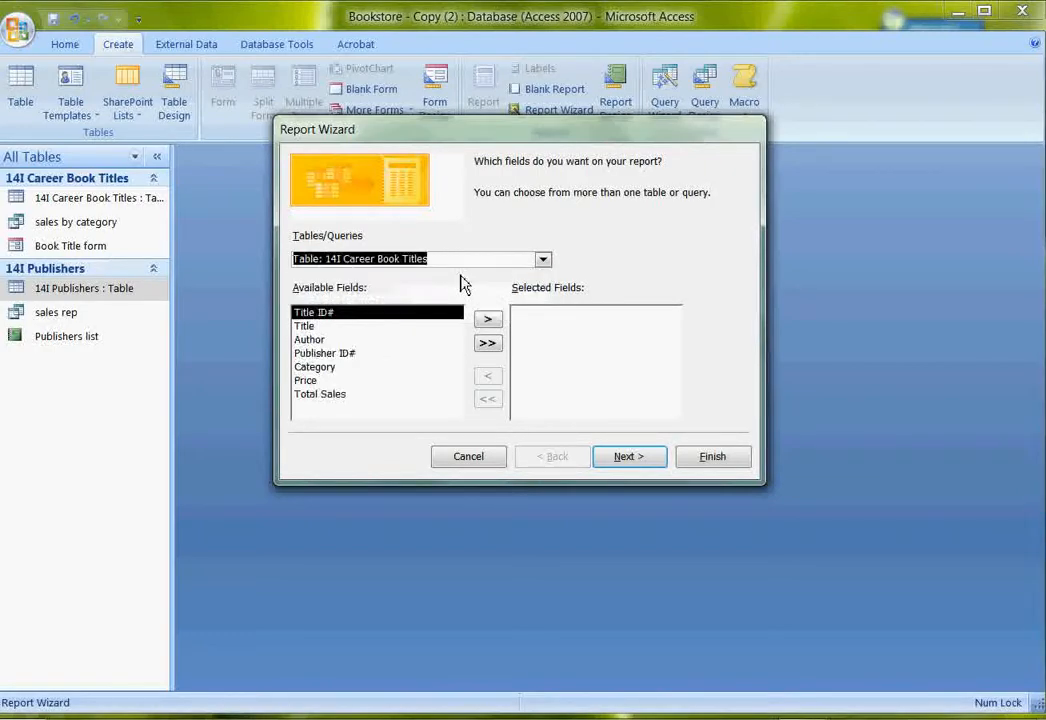
Include every field of the table in the report except Title ID# and Publisher ID#.
{"action": "left_click", "coordinate": [488, 345]}
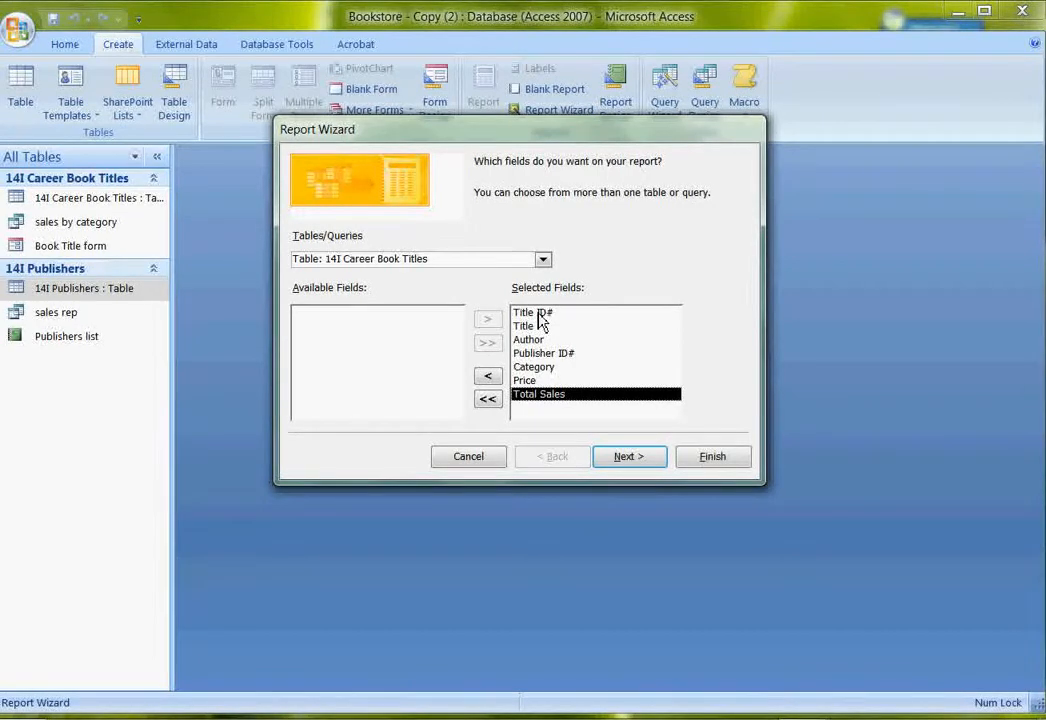
{"action": "double_click", "coordinate": [538, 313]}
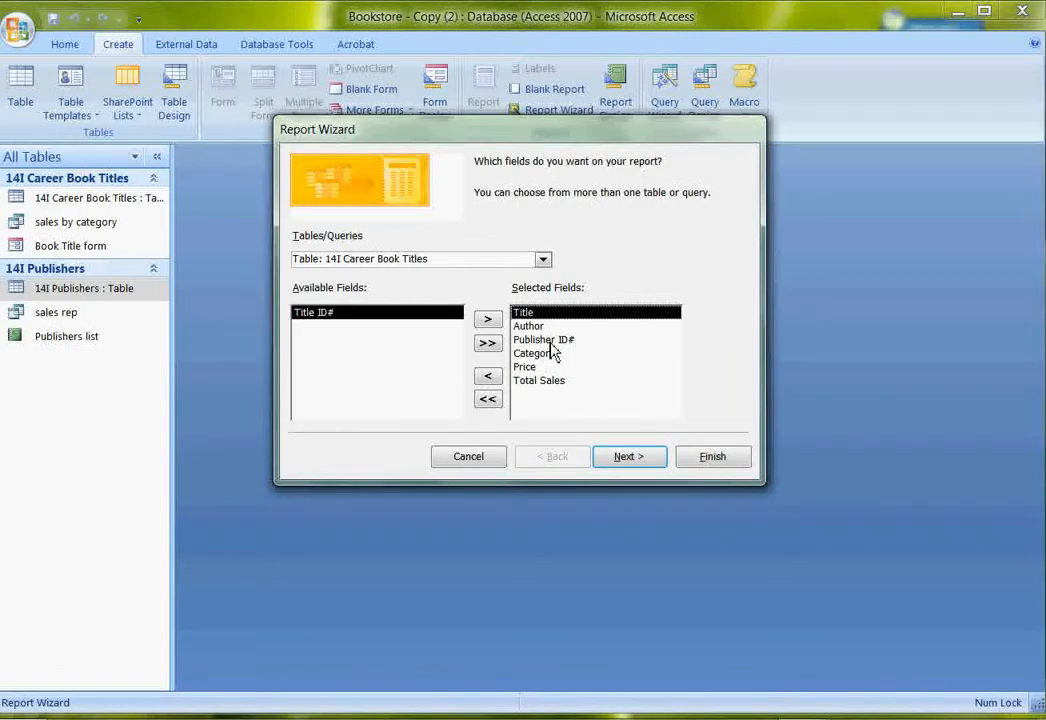
{"action": "left_click", "coordinate": [550, 341]}
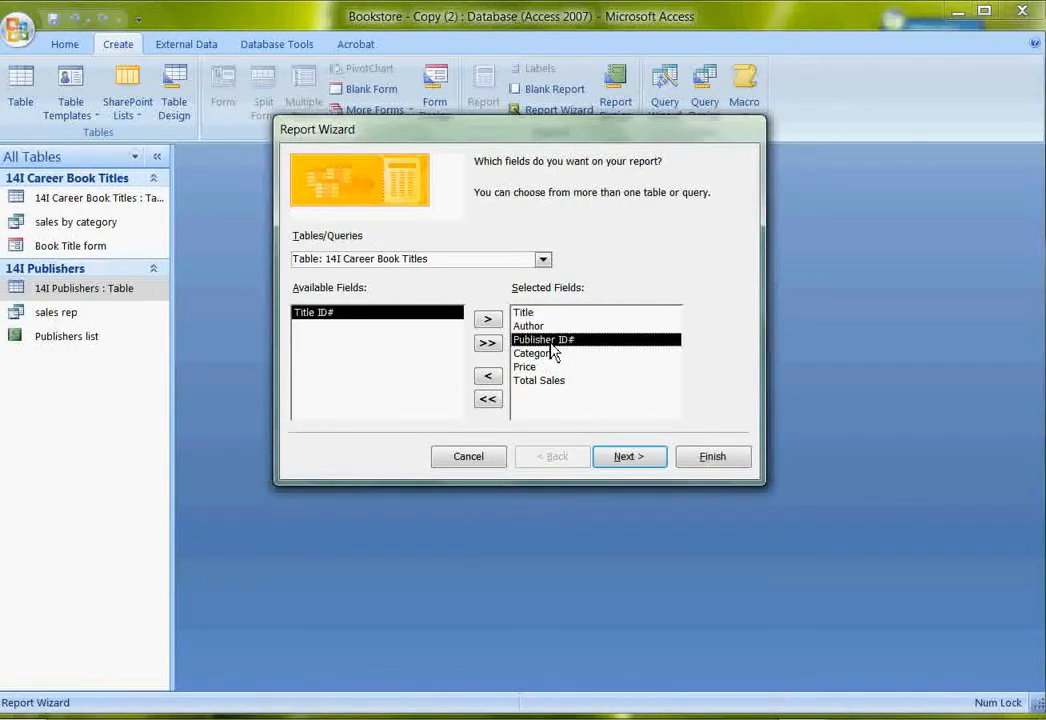
{"action": "left_click", "coordinate": [488, 377]}
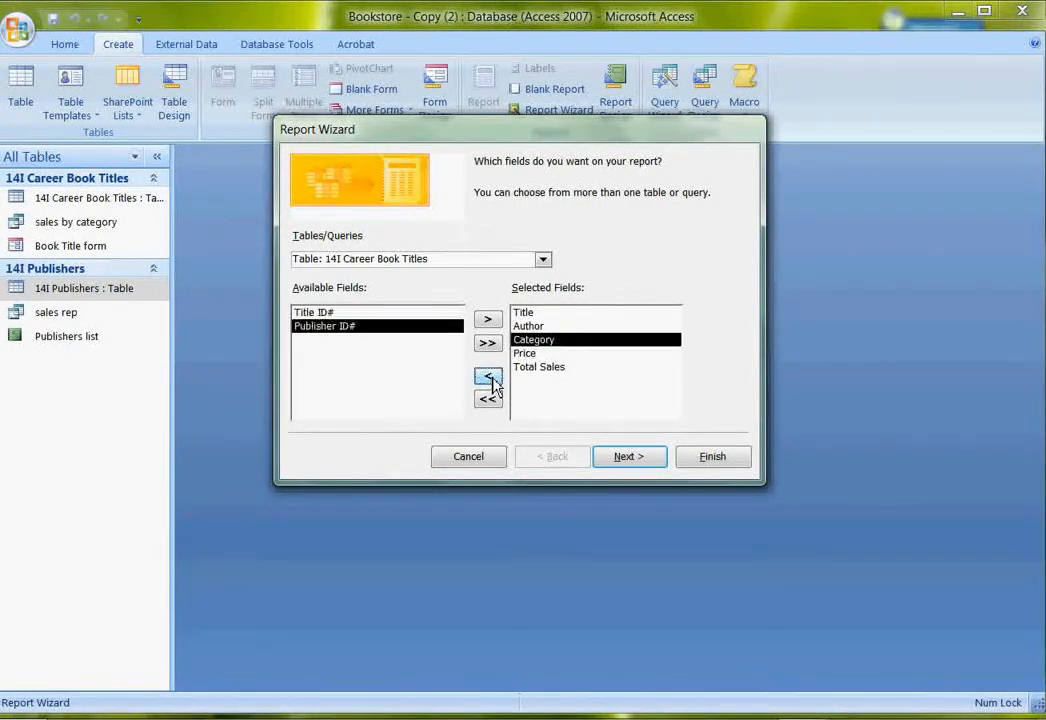
{"action": "left_click", "coordinate": [636, 460]}
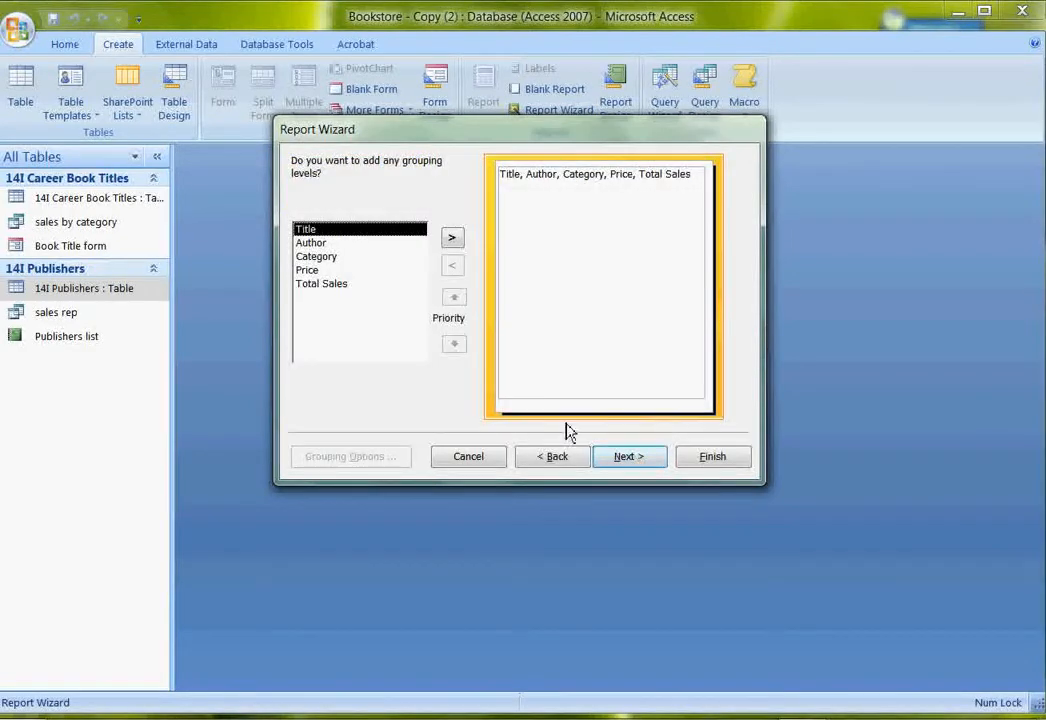
Group the report by Category and sort its detail records by Title in ascending order.
{"action": "left_click", "coordinate": [322, 259]}
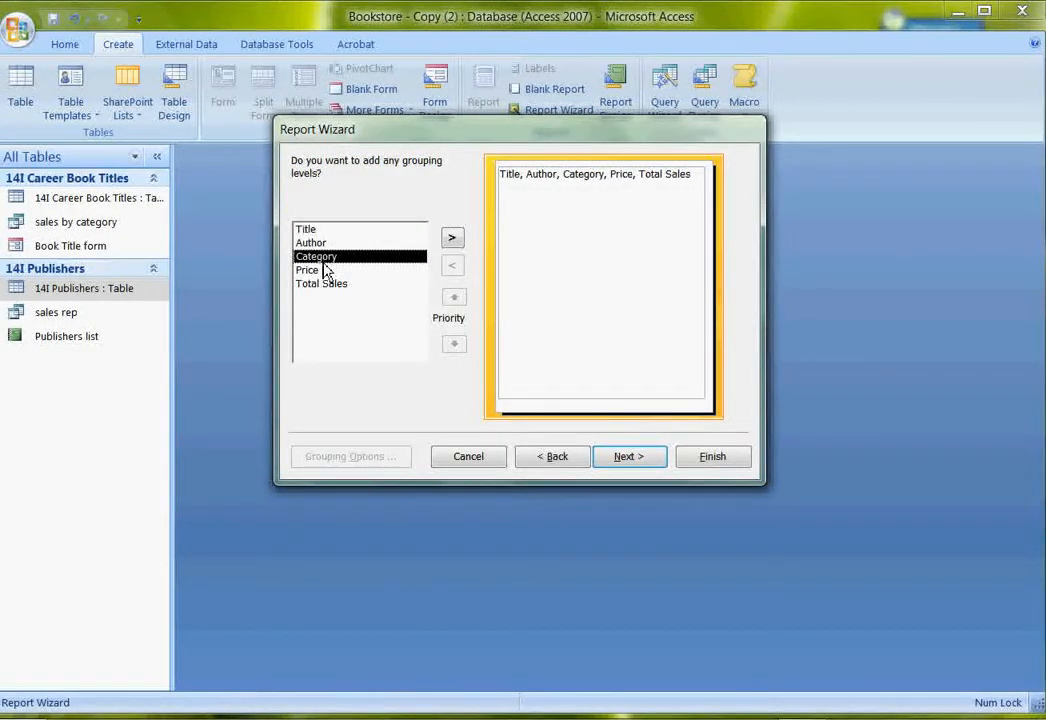
{"action": "left_click", "coordinate": [452, 240]}
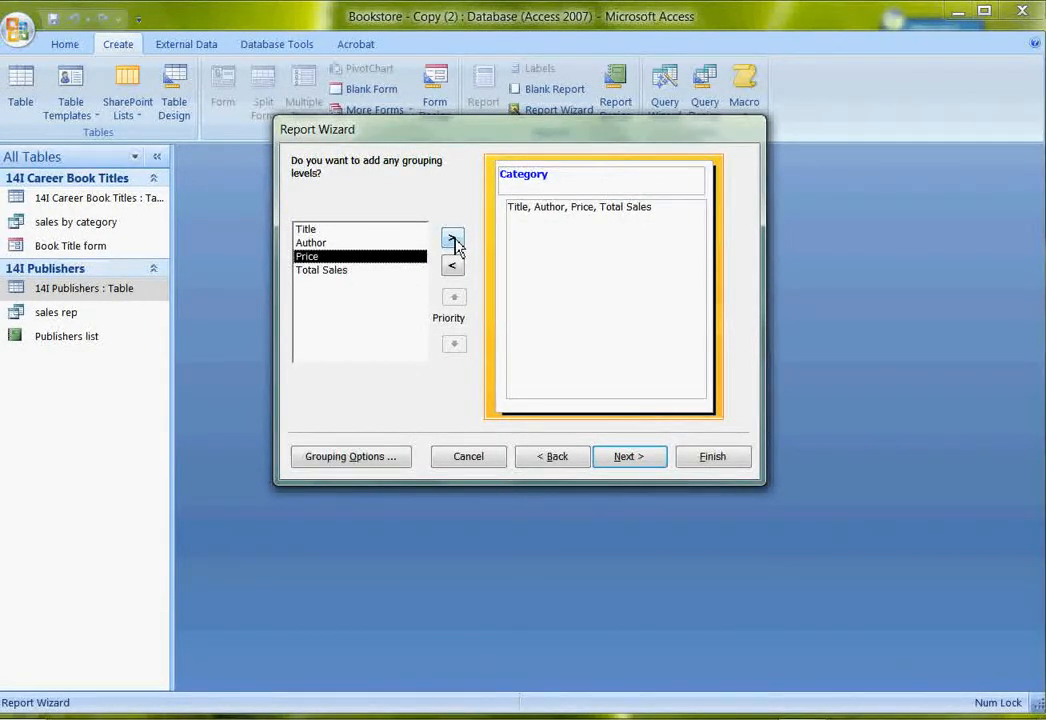
{"action": "left_click", "coordinate": [625, 458]}
{"action": "left_click", "coordinate": [647, 230]}
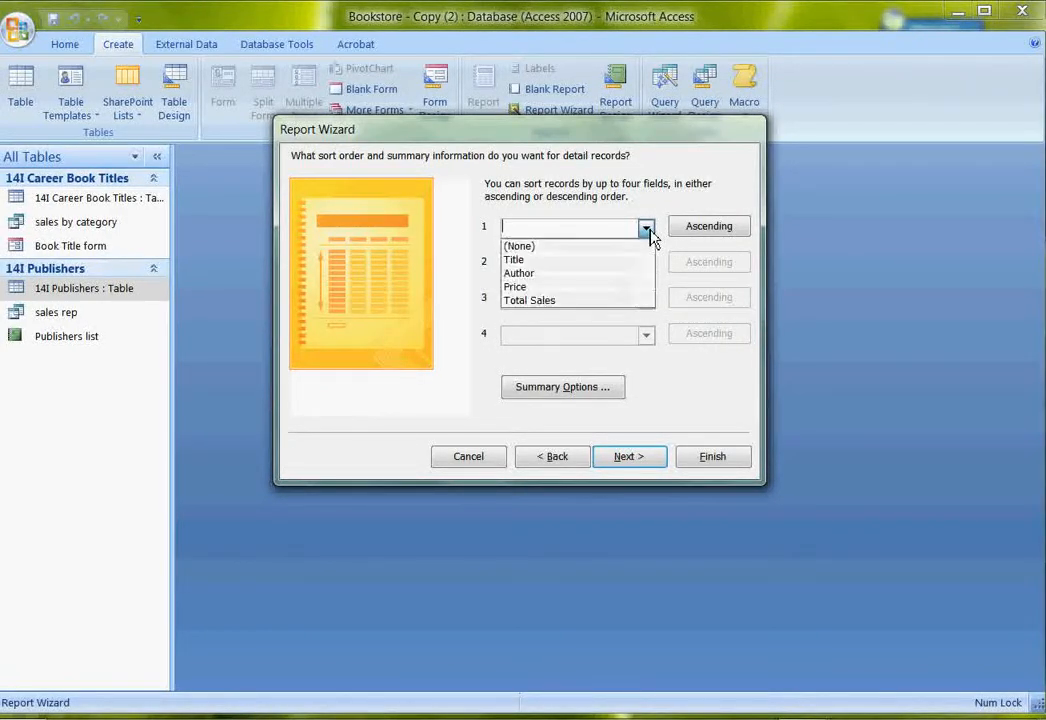
{"action": "left_click", "coordinate": [527, 265]}
{"action": "left_click", "coordinate": [641, 460]}
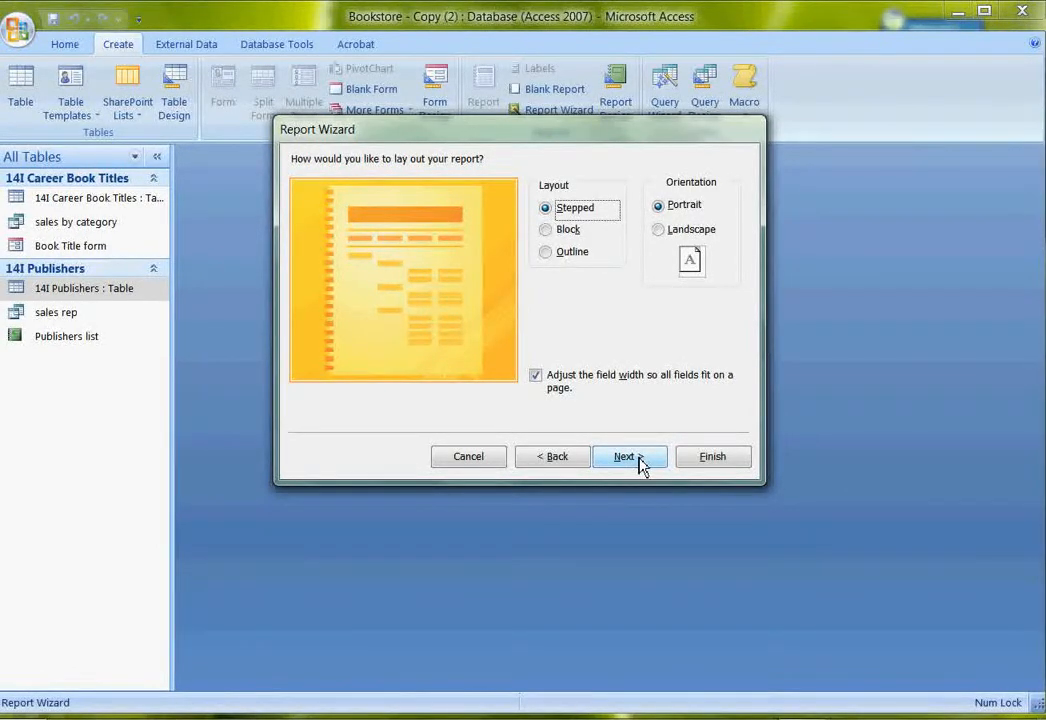
Accept the stepped portrait layout and choose the Civic style for the report.
{"action": "left_click", "coordinate": [640, 460]}
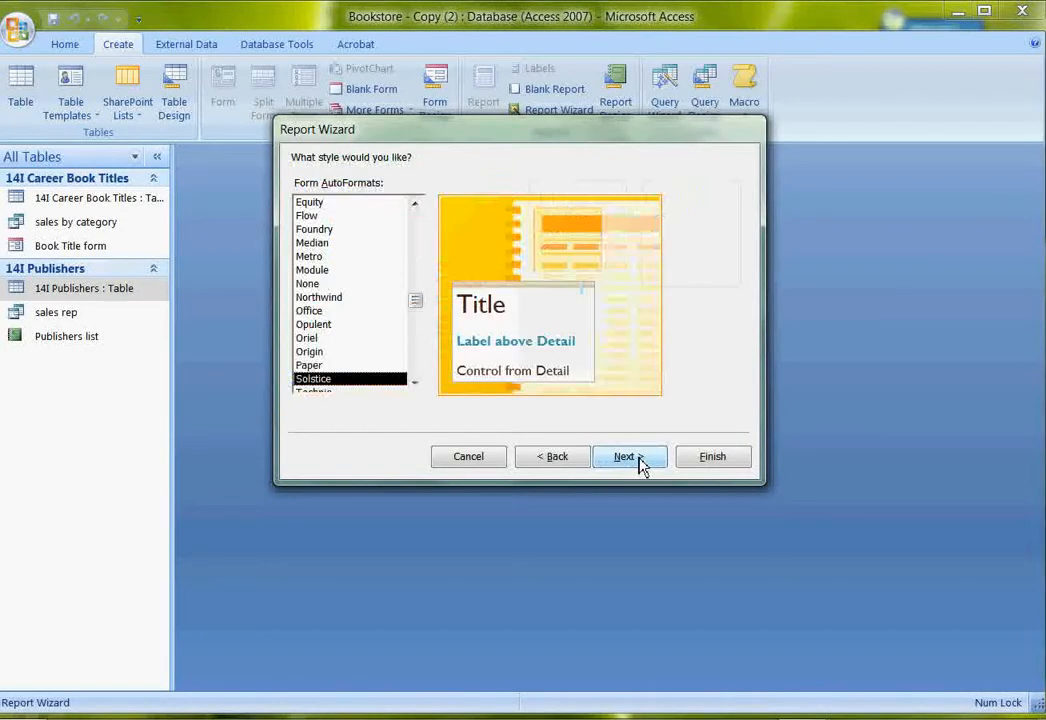
{"action": "left_click_drag", "start_coordinate": [417, 299], "coordinate": [425, 226]}
{"action": "left_click", "coordinate": [382, 257]}
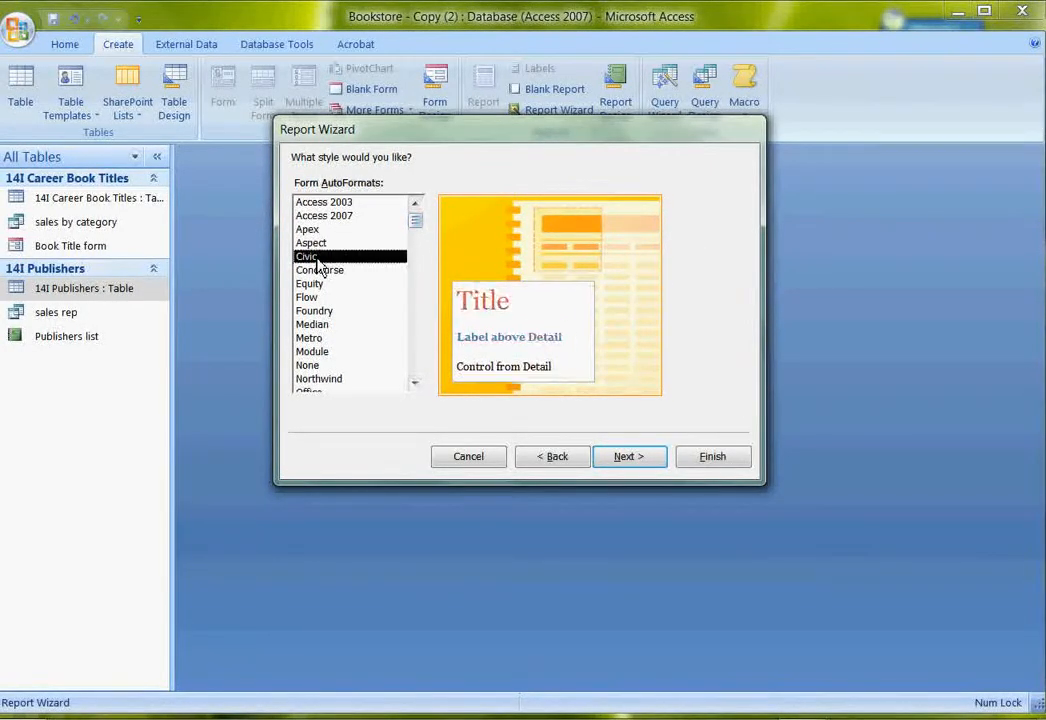
{"action": "left_click", "coordinate": [628, 458]}
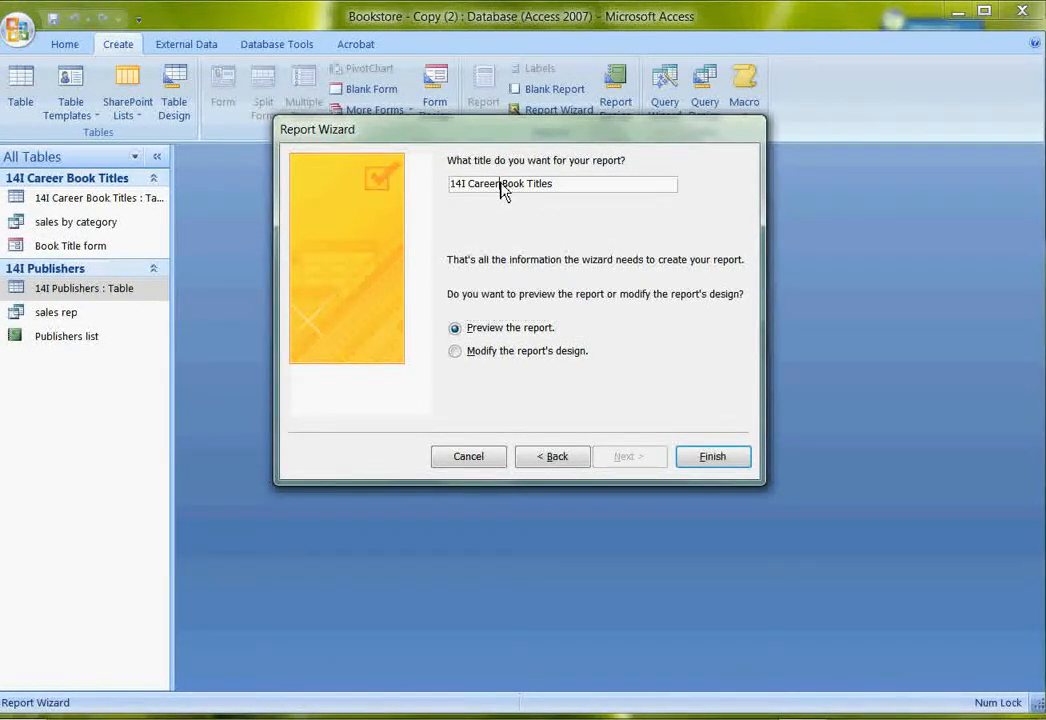
Title the report "Book Titles report" without a leading space and finish the wizard with a preview.
{"action": "left_click_drag", "start_coordinate": [500, 187], "coordinate": [437, 187]}
{"action": "key", "text": "Delete"}
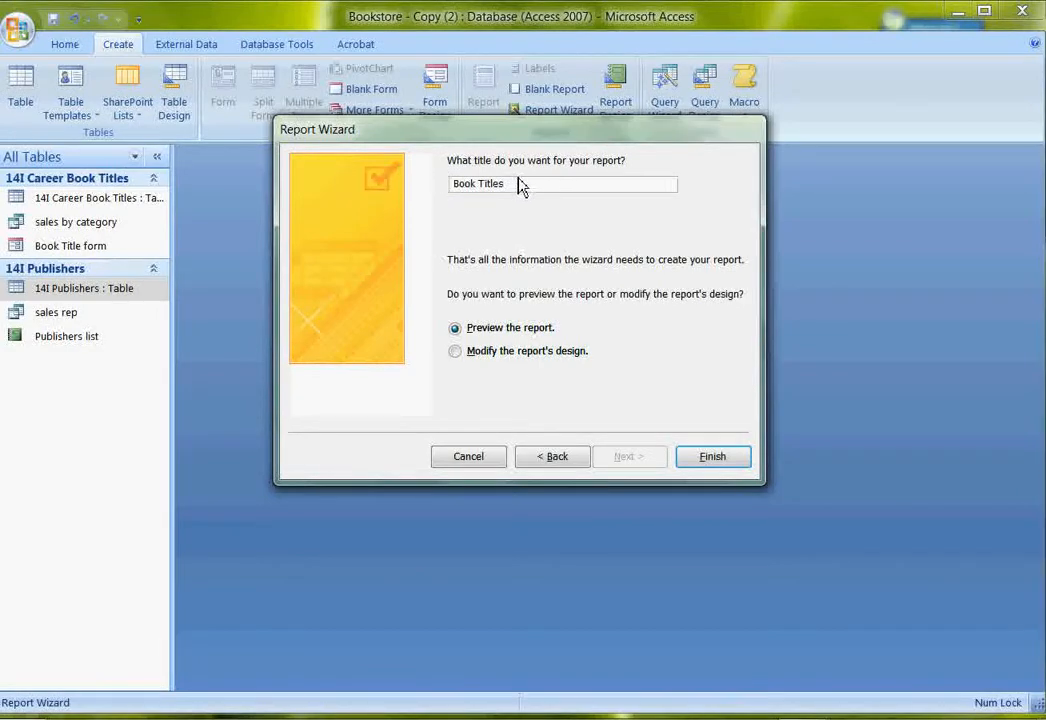
{"action": "left_click", "coordinate": [520, 188]}
{"action": "type", "text": "report"}
{"action": "left_click", "coordinate": [724, 462]}
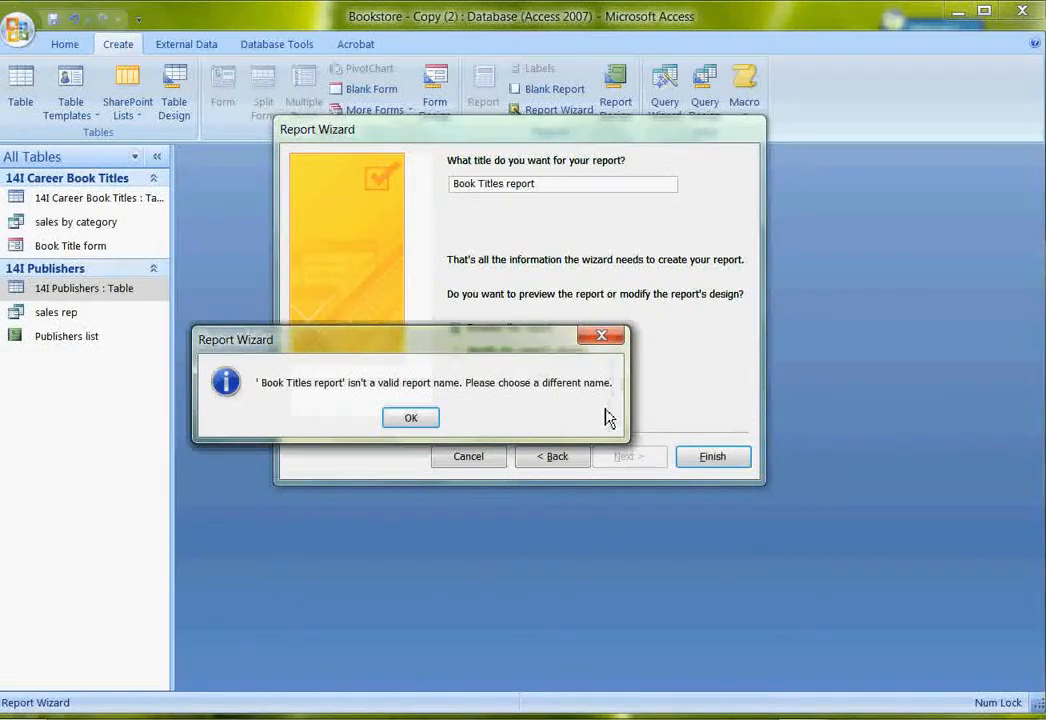
{"action": "left_click", "coordinate": [420, 421]}
{"action": "left_click", "coordinate": [458, 191]}
{"action": "key", "text": "Delete"}
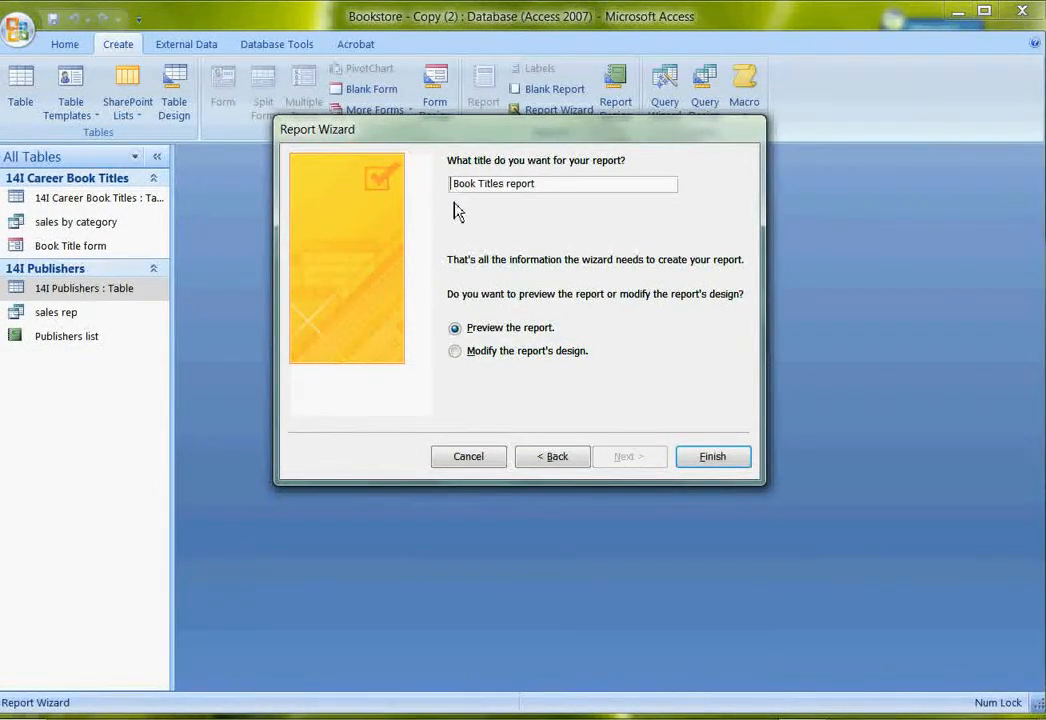
{"action": "left_click", "coordinate": [712, 458]}
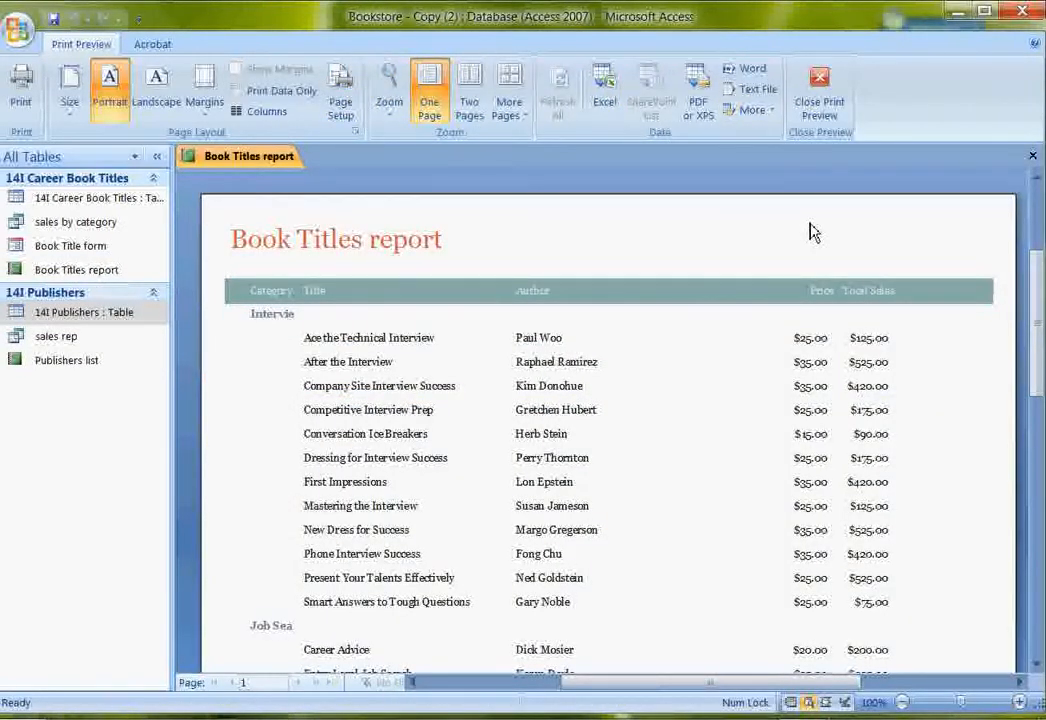
Close the print preview, switch the report to Layout View and widen the Category column to fit the full category names.
{"action": "scroll", "coordinate": [812, 232], "scroll_direction": "down", "scroll_amount": 12}
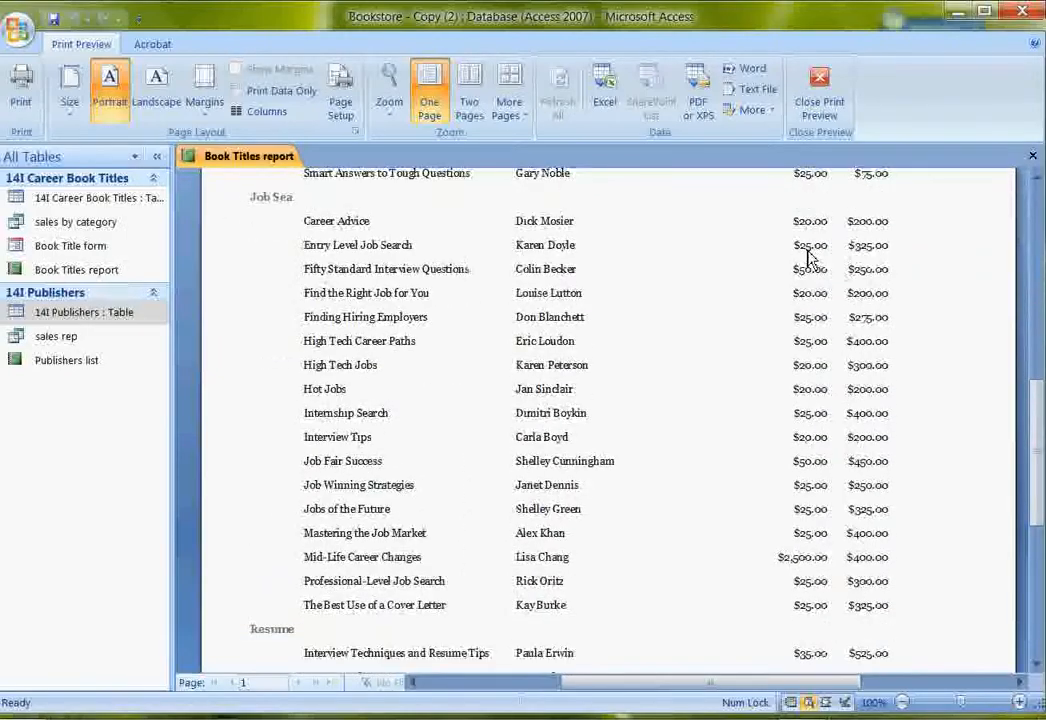
{"action": "scroll", "coordinate": [462, 434], "scroll_direction": "up", "scroll_amount": 9}
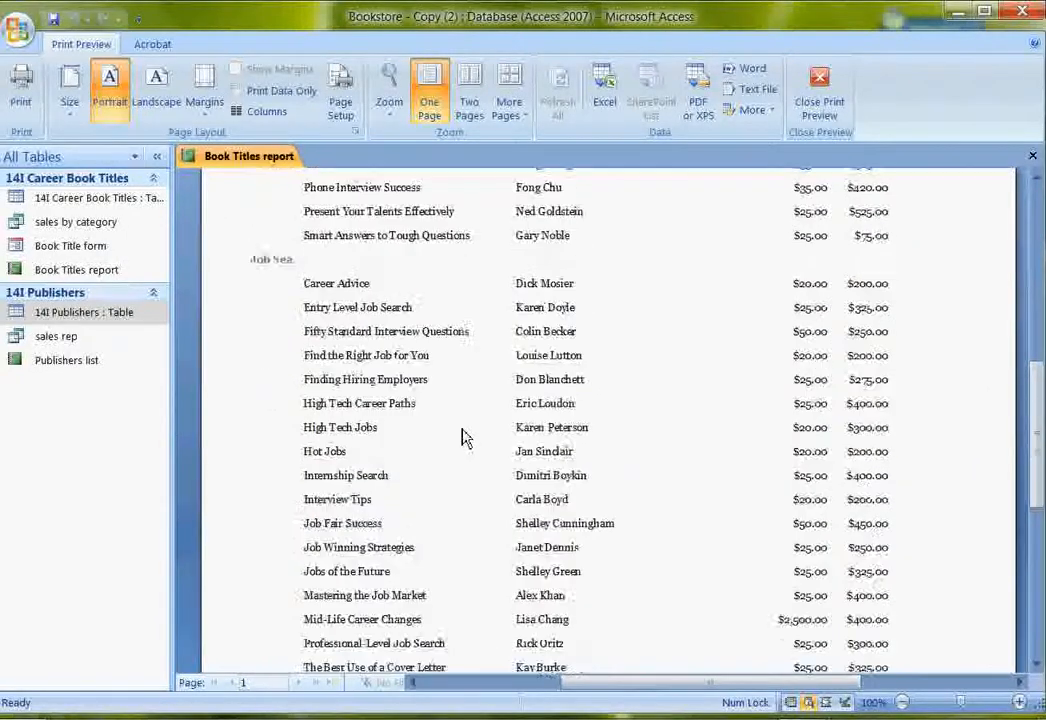
{"action": "scroll", "coordinate": [472, 429], "scroll_direction": "up", "scroll_amount": 5}
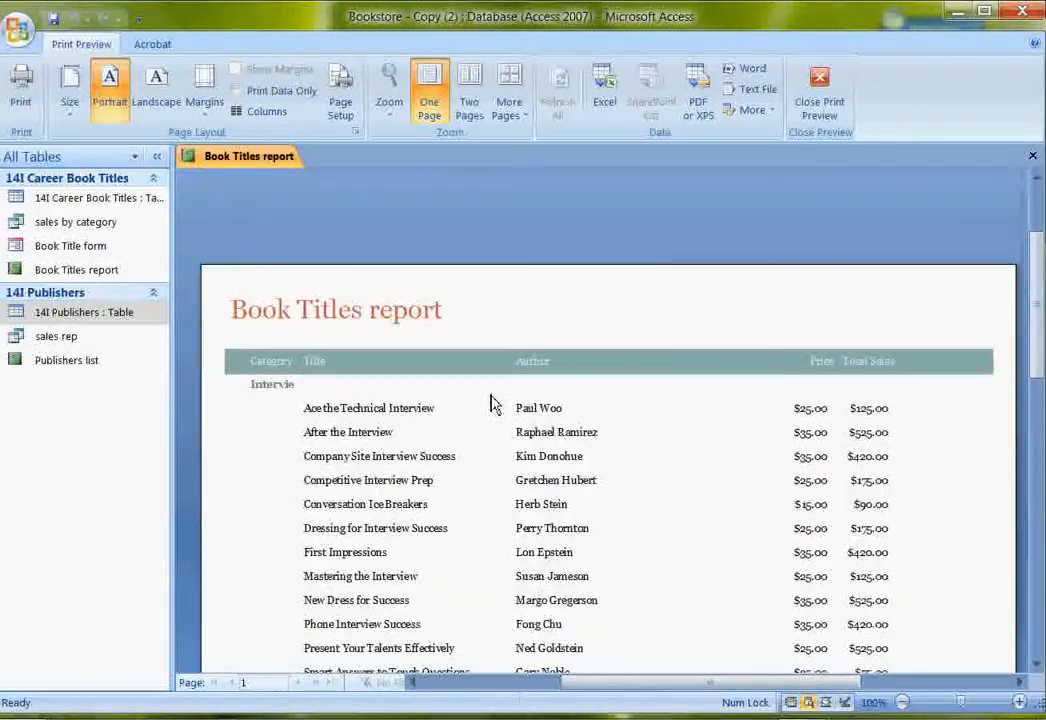
{"action": "left_click", "coordinate": [808, 95]}
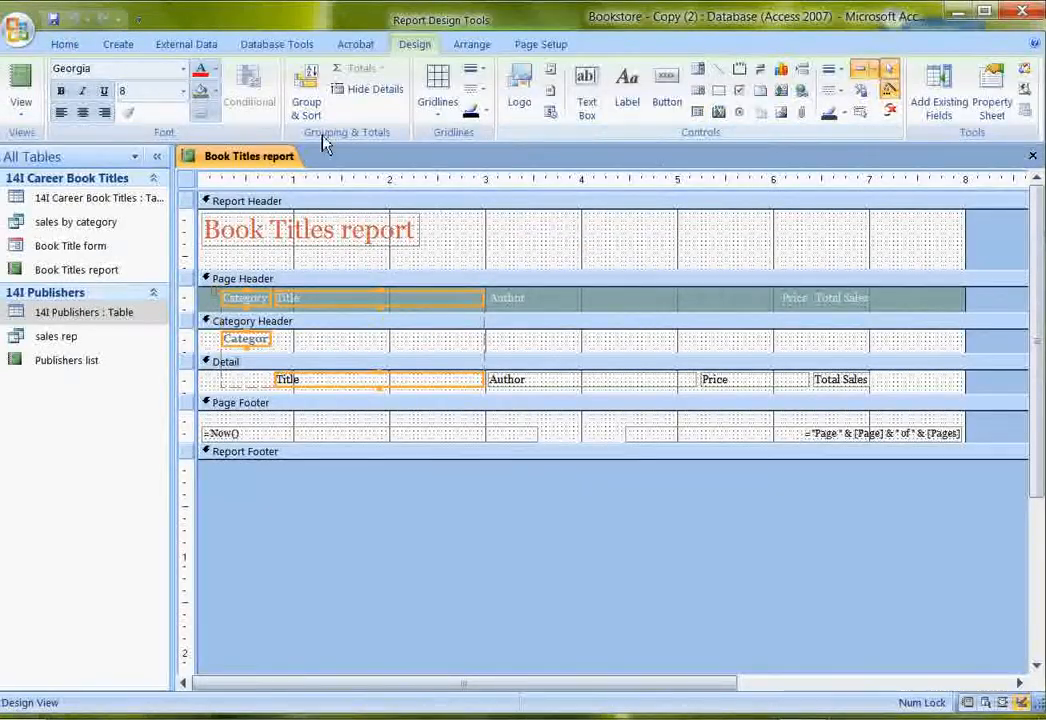
{"action": "left_click", "coordinate": [23, 112]}
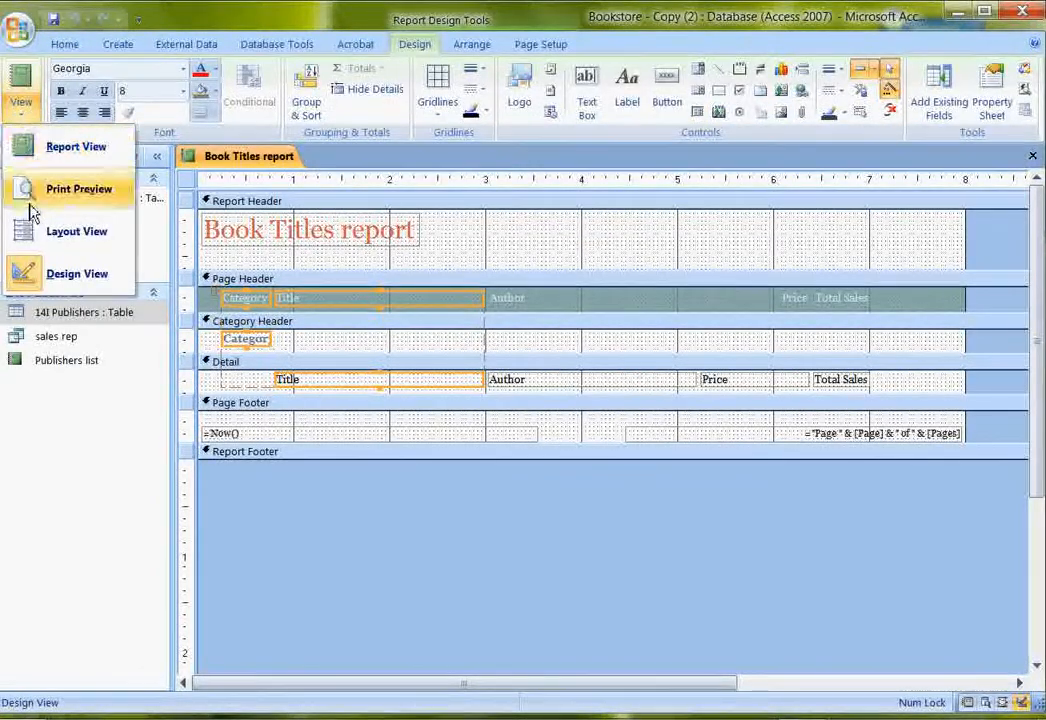
{"action": "left_click", "coordinate": [40, 231]}
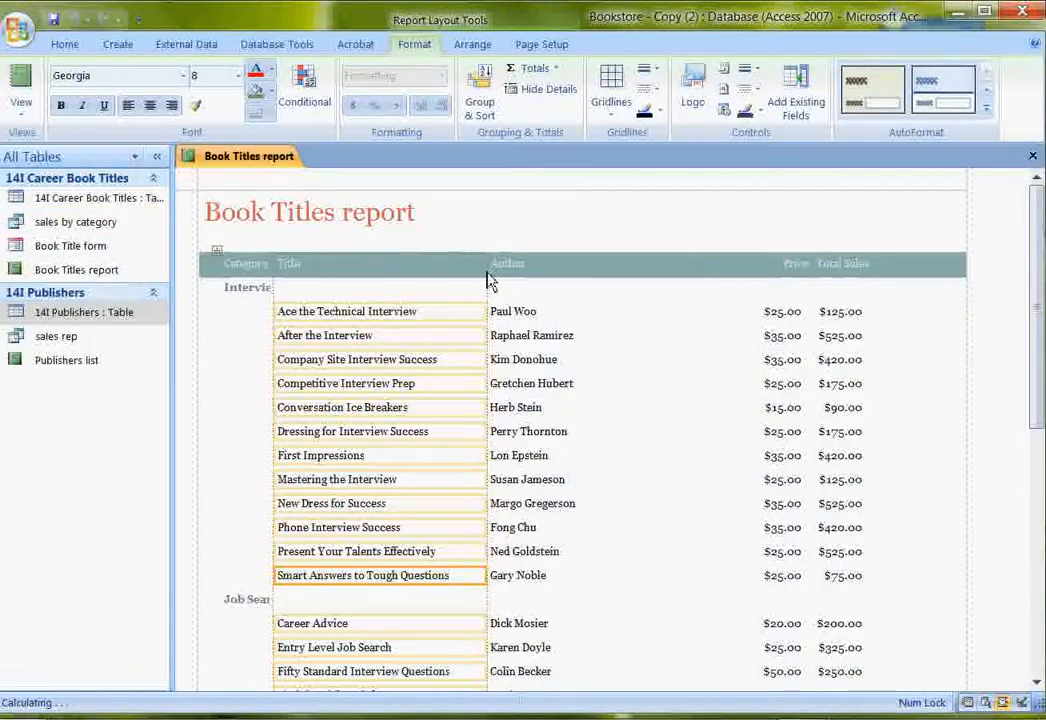
{"action": "left_click", "coordinate": [260, 316]}
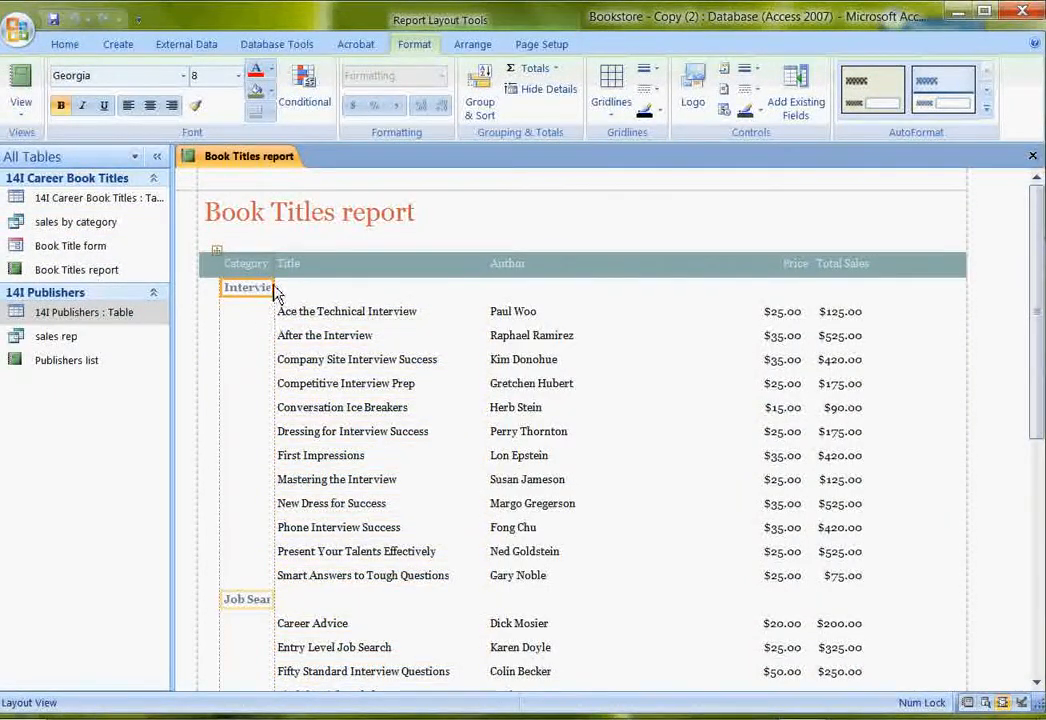
{"action": "left_click_drag", "start_coordinate": [276, 293], "coordinate": [374, 298]}
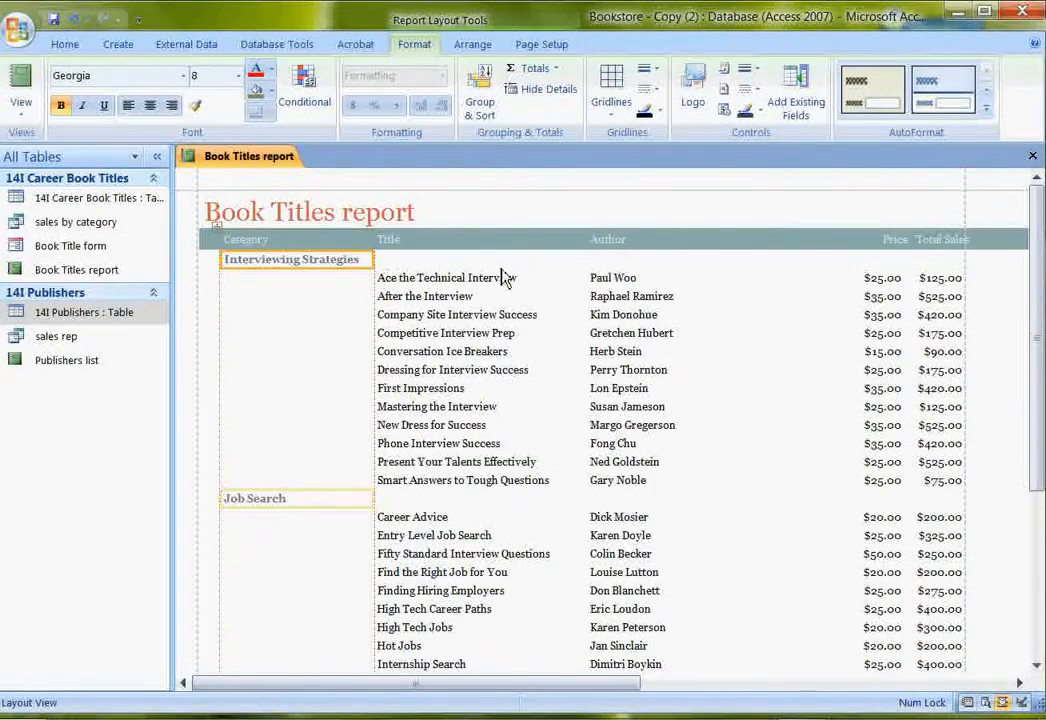
Narrow the Author column so the Price and Total Sales columns fit within the page width.
{"action": "scroll", "coordinate": [360, 350], "scroll_direction": "down", "scroll_amount": 5}
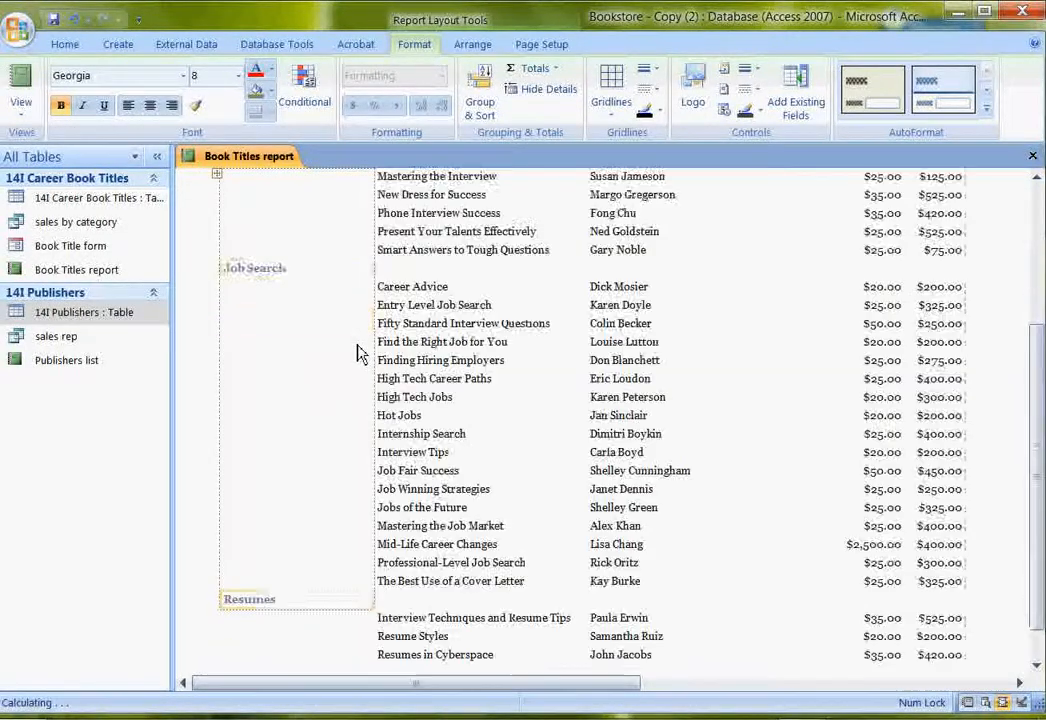
{"action": "scroll", "coordinate": [490, 365], "scroll_direction": "up", "scroll_amount": 2}
{"action": "scroll", "coordinate": [490, 365], "scroll_direction": "up", "scroll_amount": 3}
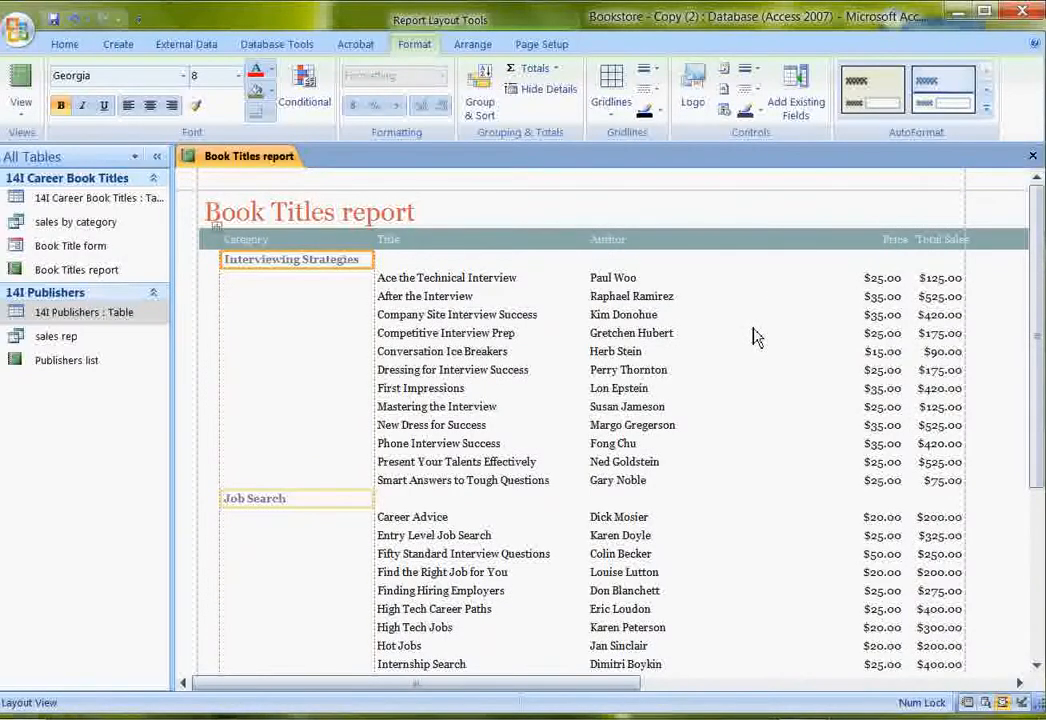
{"action": "left_click", "coordinate": [634, 322]}
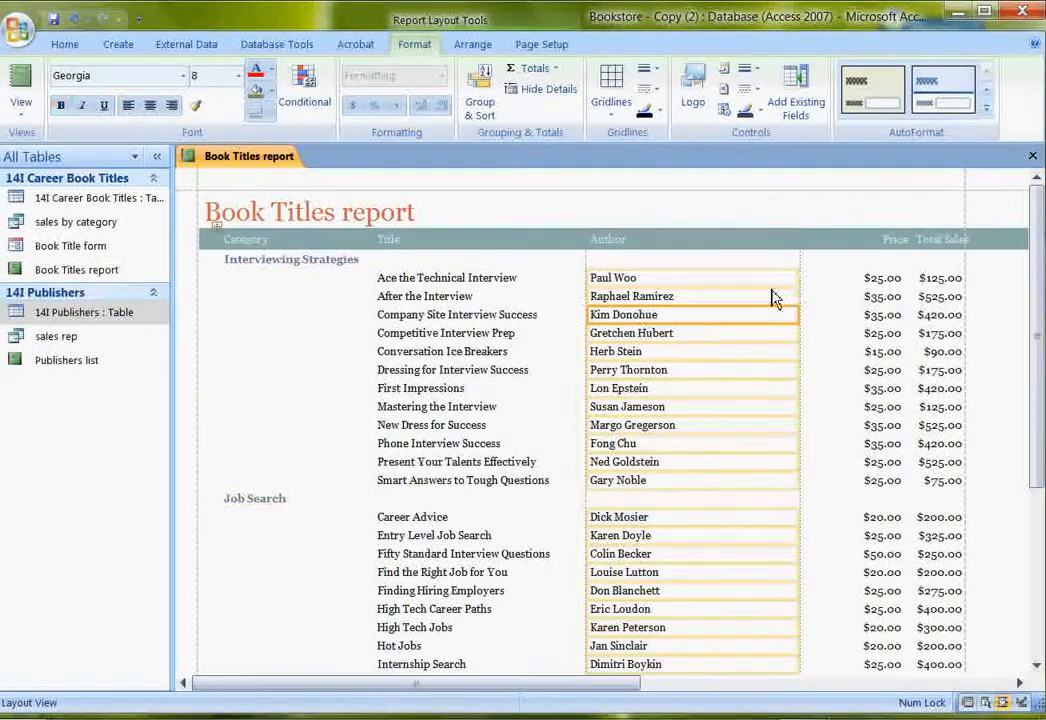
{"action": "left_click_drag", "start_coordinate": [800, 322], "coordinate": [739, 318]}
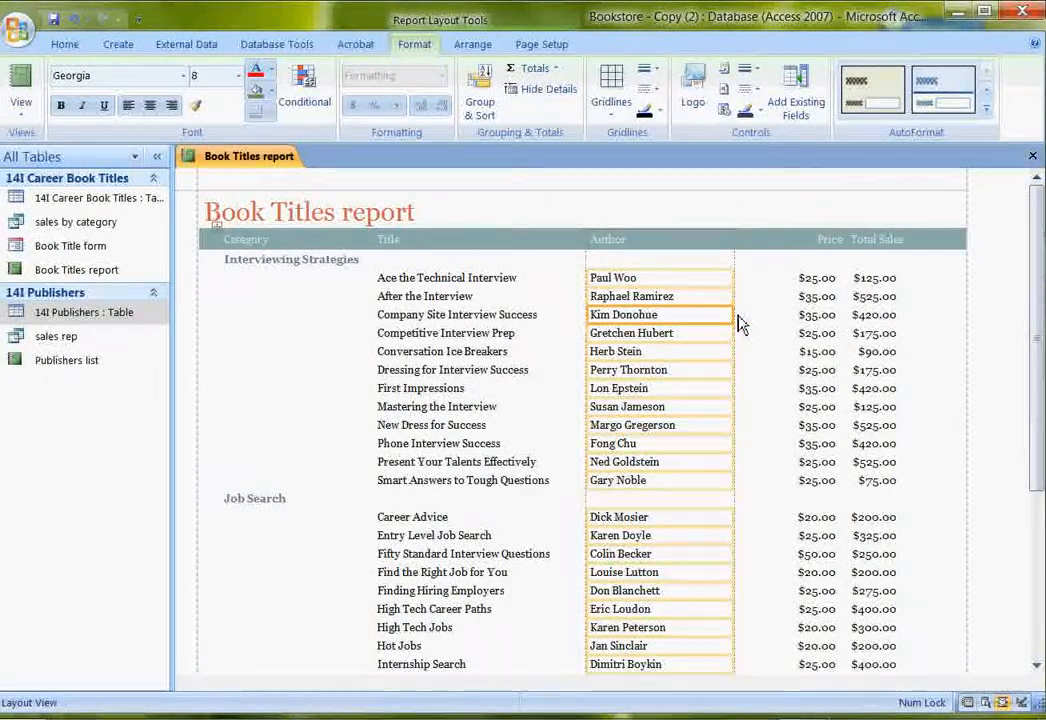
Check the resized report down to its last records and close it with the layout changes saved.
{"action": "scroll", "coordinate": [760, 318], "scroll_direction": "down", "scroll_amount": 5}
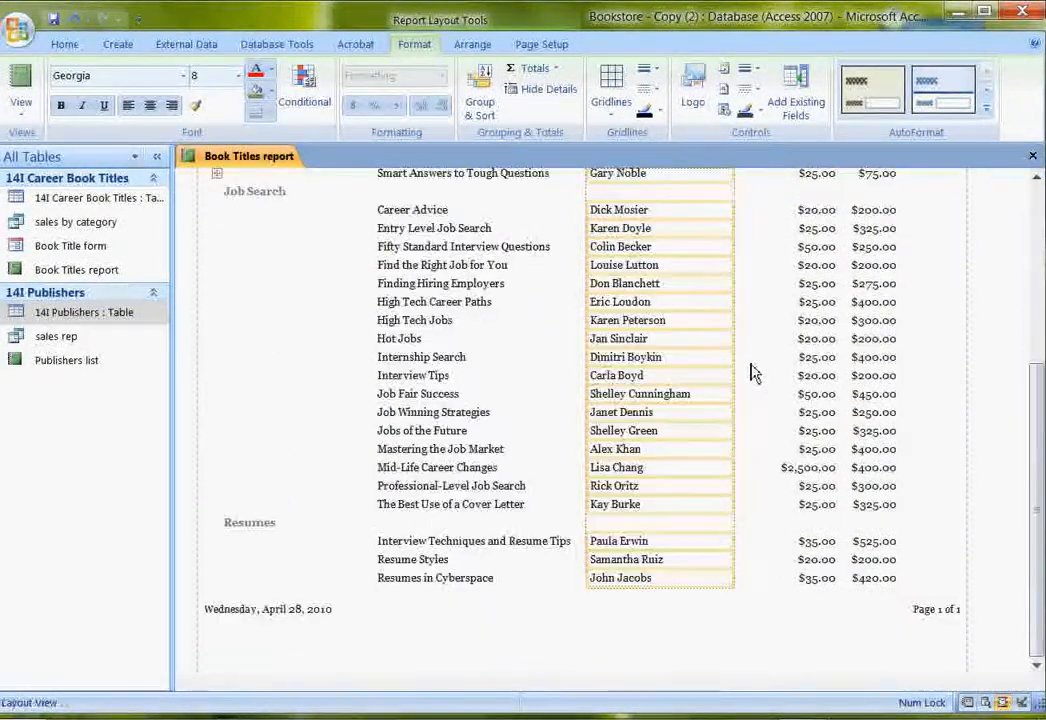
{"action": "scroll", "coordinate": [758, 386], "scroll_direction": "up", "scroll_amount": 5}
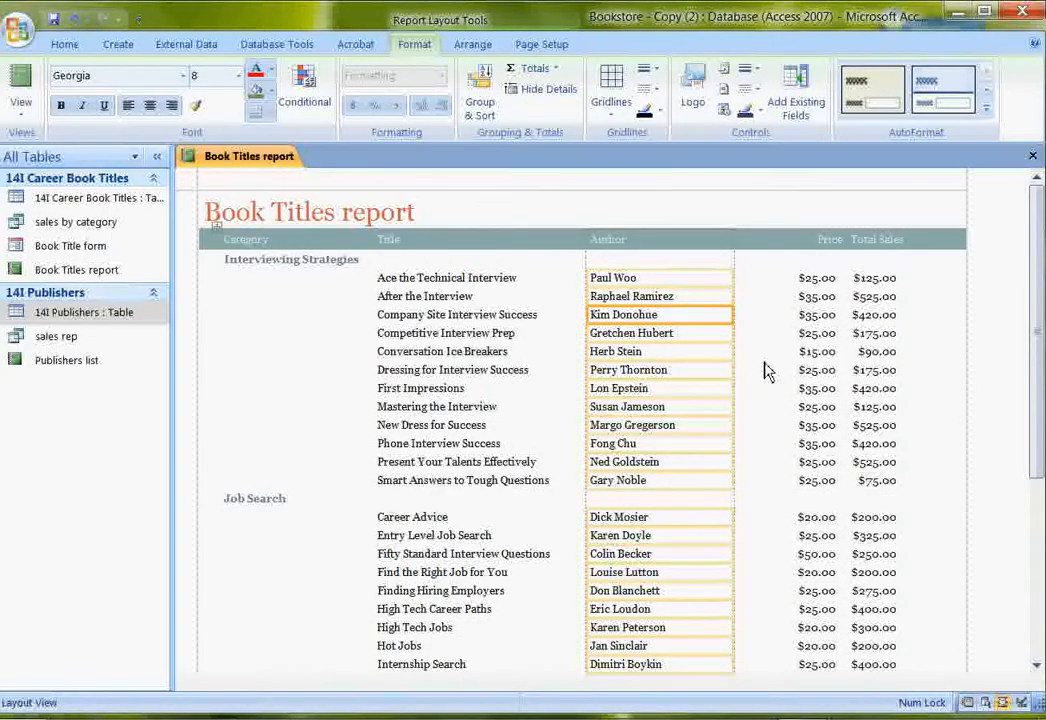
{"action": "left_click", "coordinate": [764, 369]}
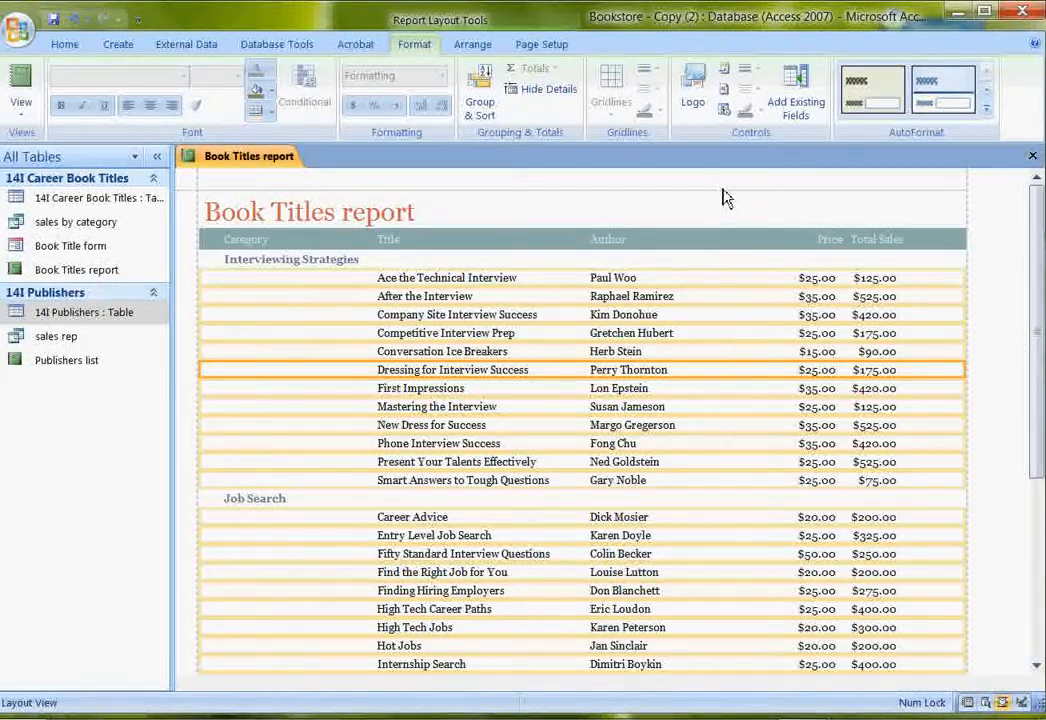
{"action": "left_click", "coordinate": [1034, 157]}
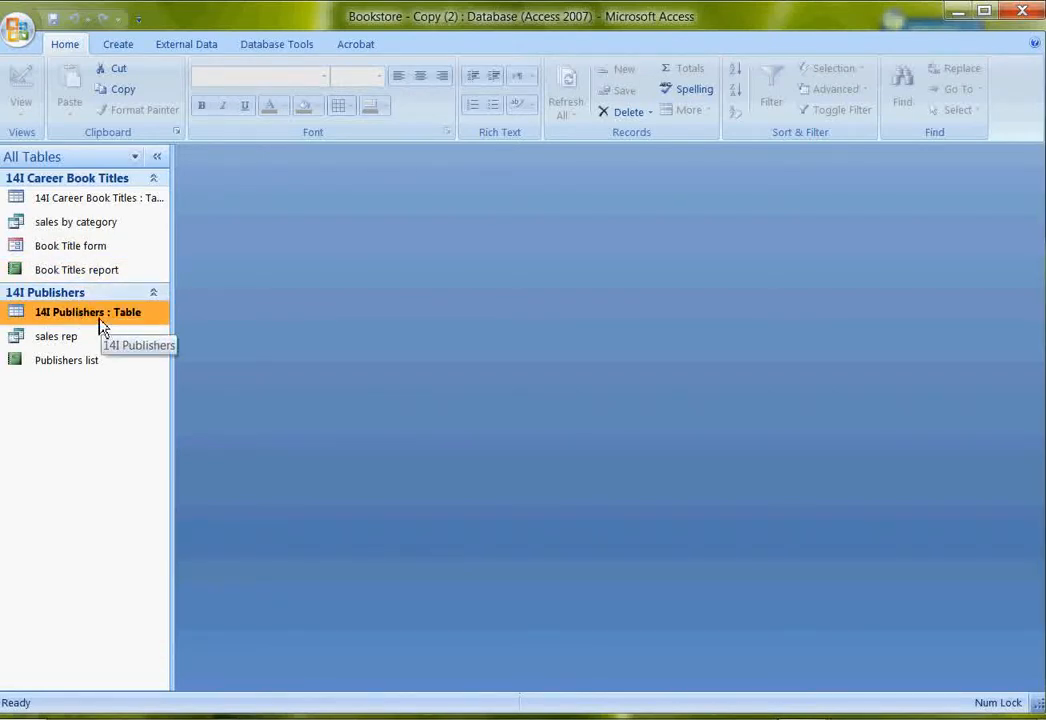
Open the Book Titles report and the sales rep query for review, and the sales by category query in Design View.
{"action": "double_click", "coordinate": [53, 278]}
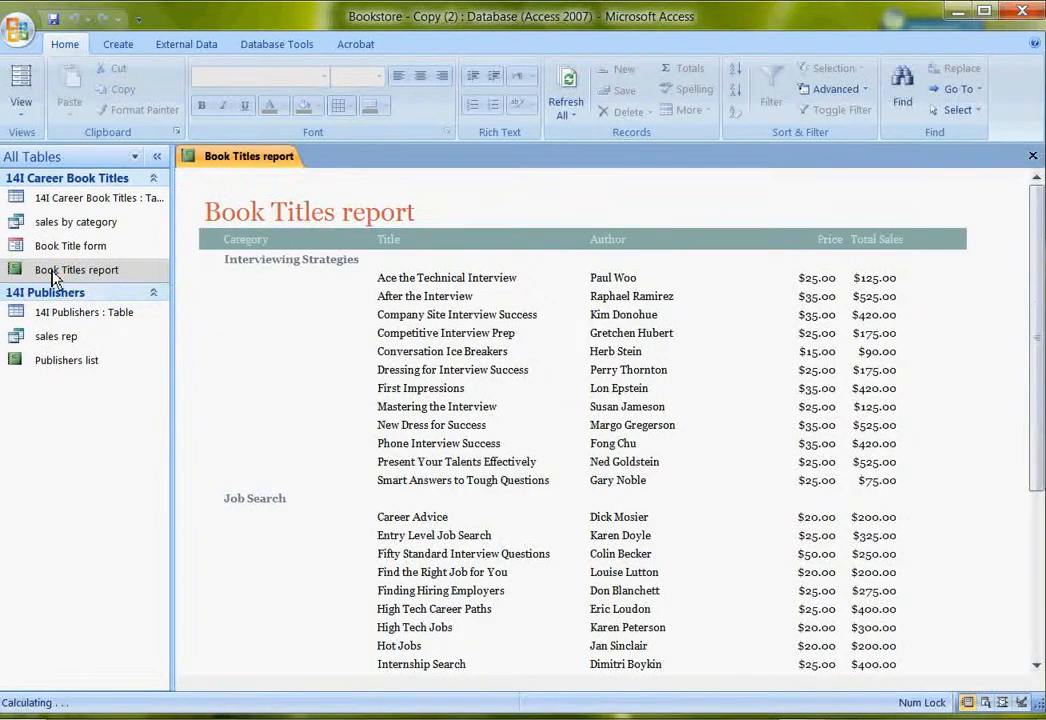
{"action": "double_click", "coordinate": [51, 338]}
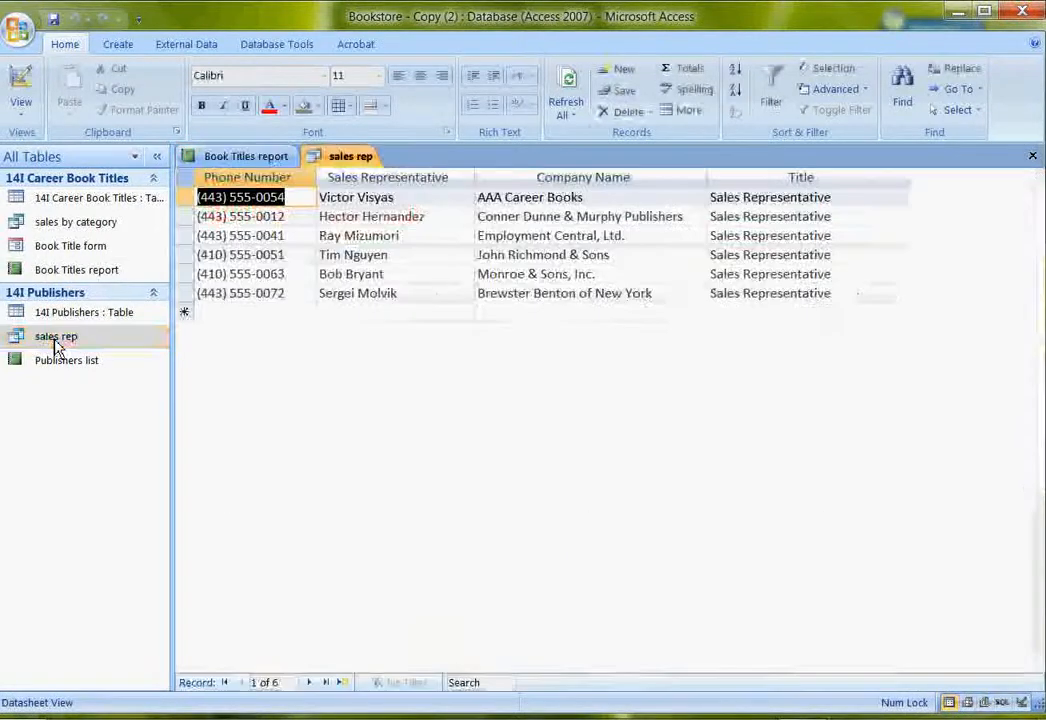
{"action": "right_click", "coordinate": [93, 222]}
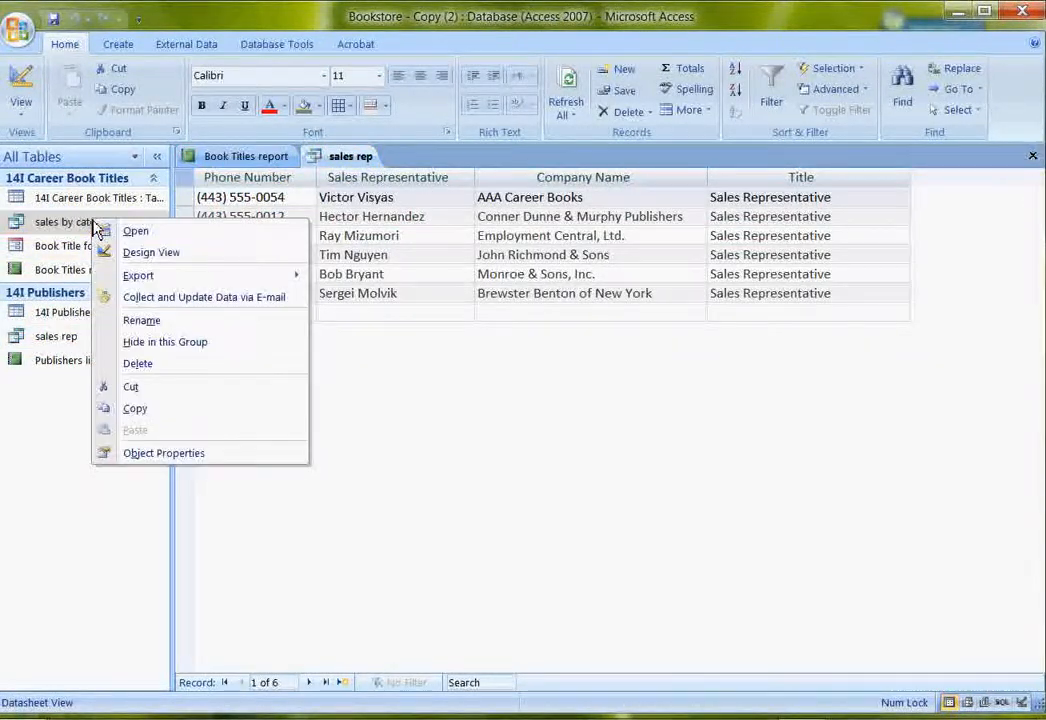
{"action": "left_click", "coordinate": [145, 252]}
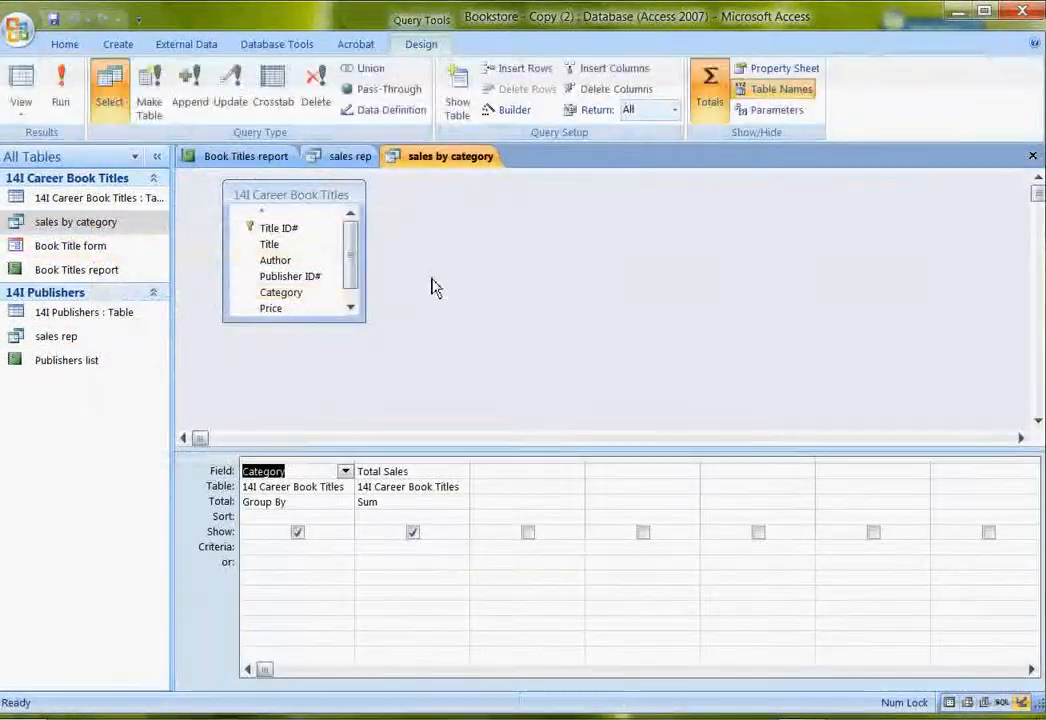